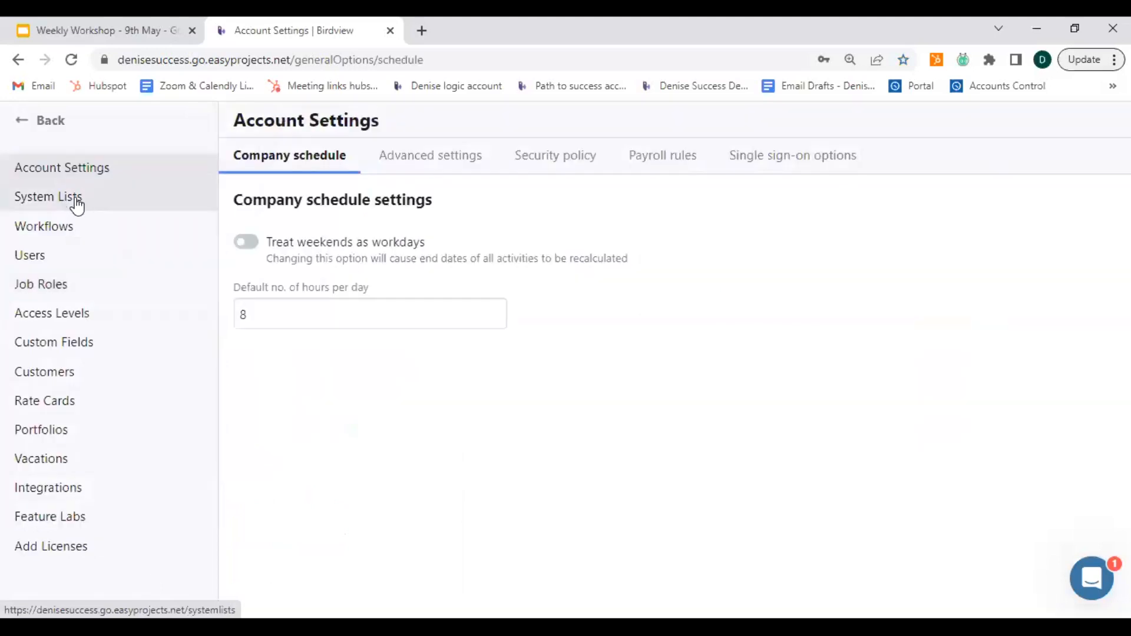
Open the vacation types in the system lists and examine their Paid and OT/VAC pay settings.
click(77, 198)
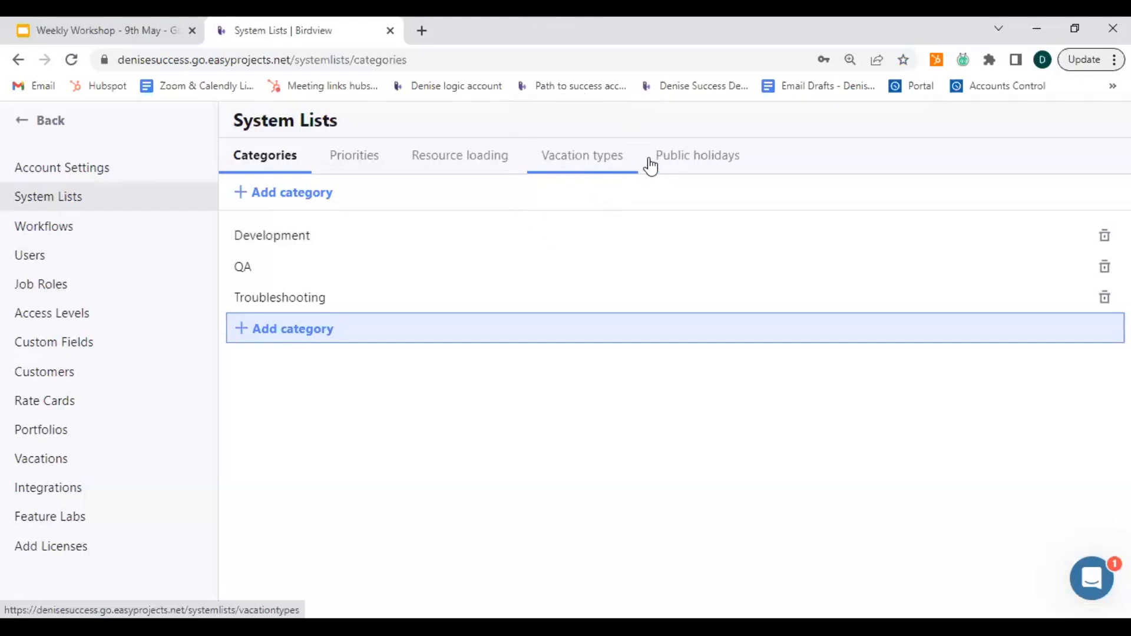
click(593, 163)
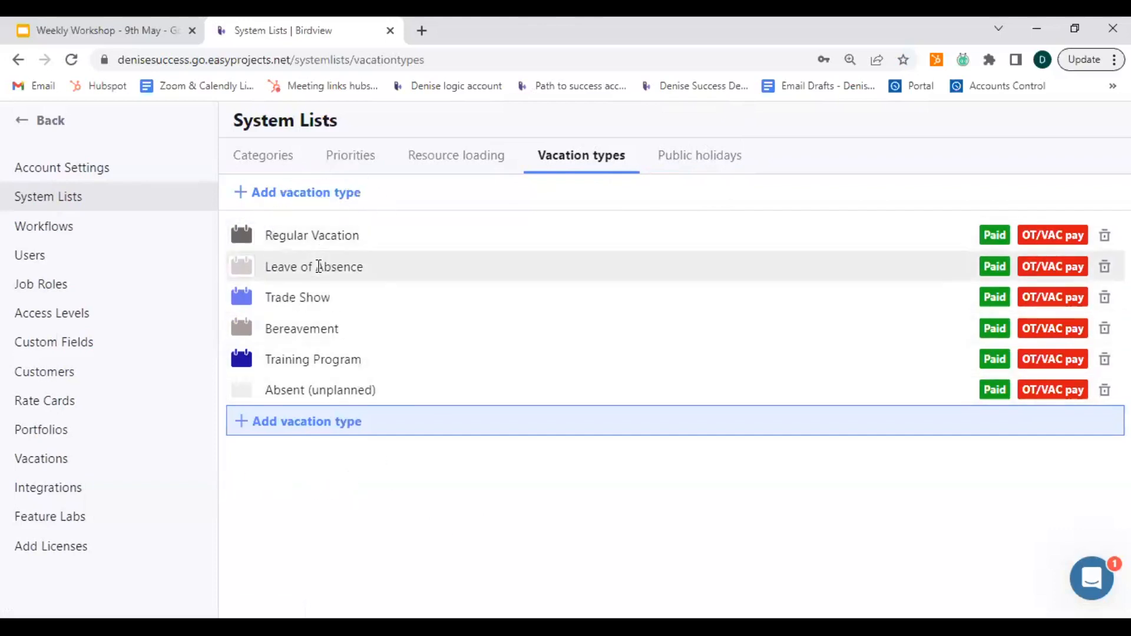
click(318, 274)
click(992, 239)
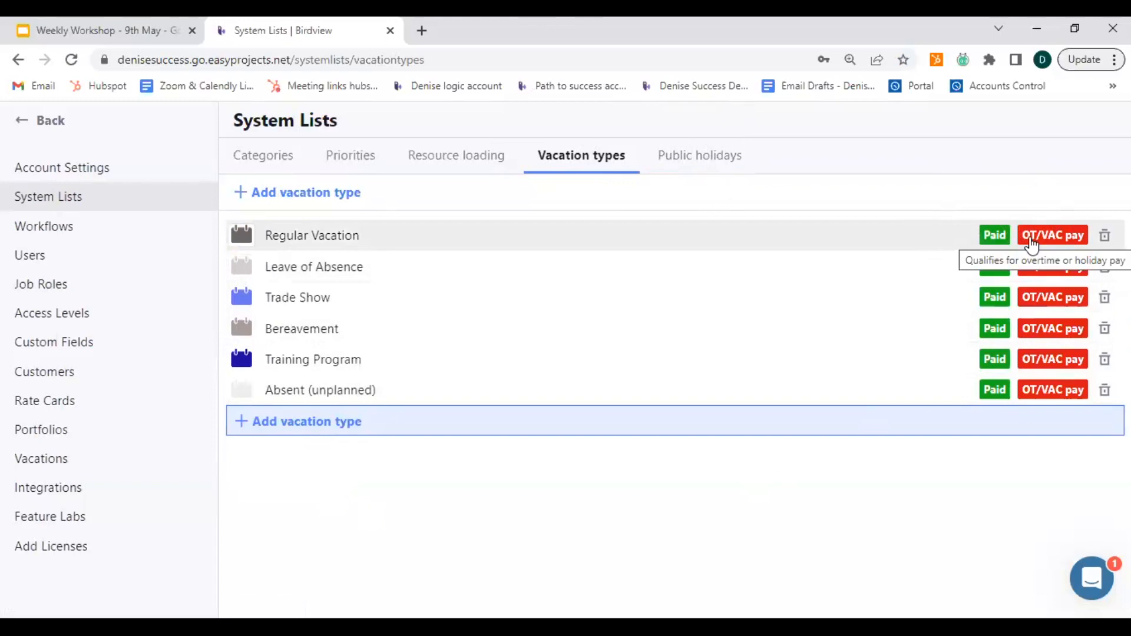
Add a new vacation type named "Travel day" to the list.
click(240, 429)
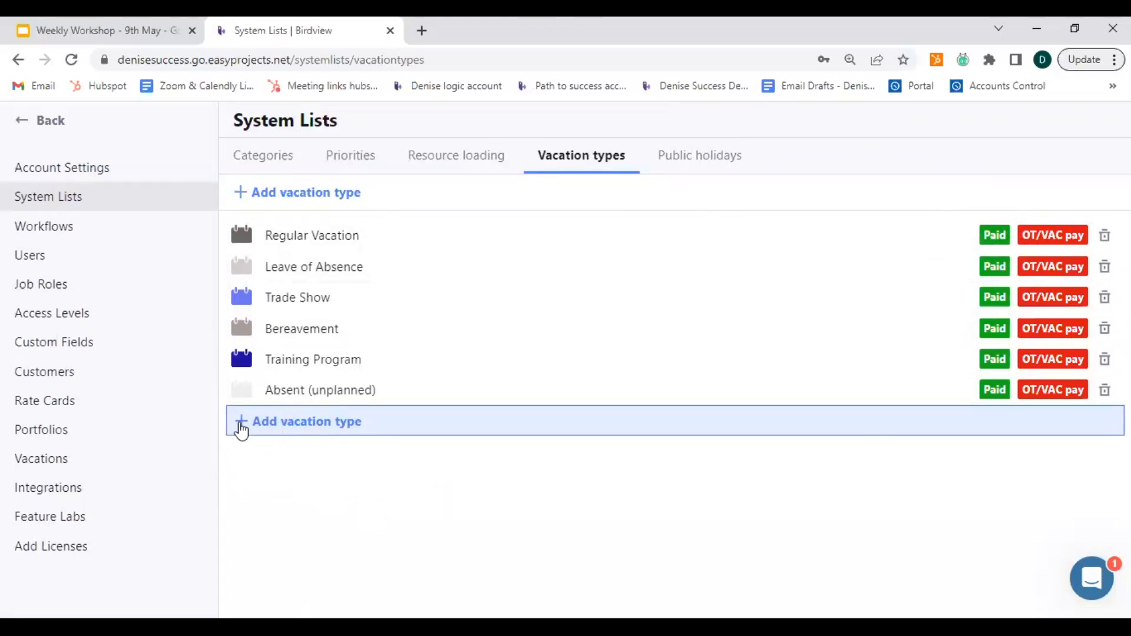
click(240, 430)
click(240, 430)
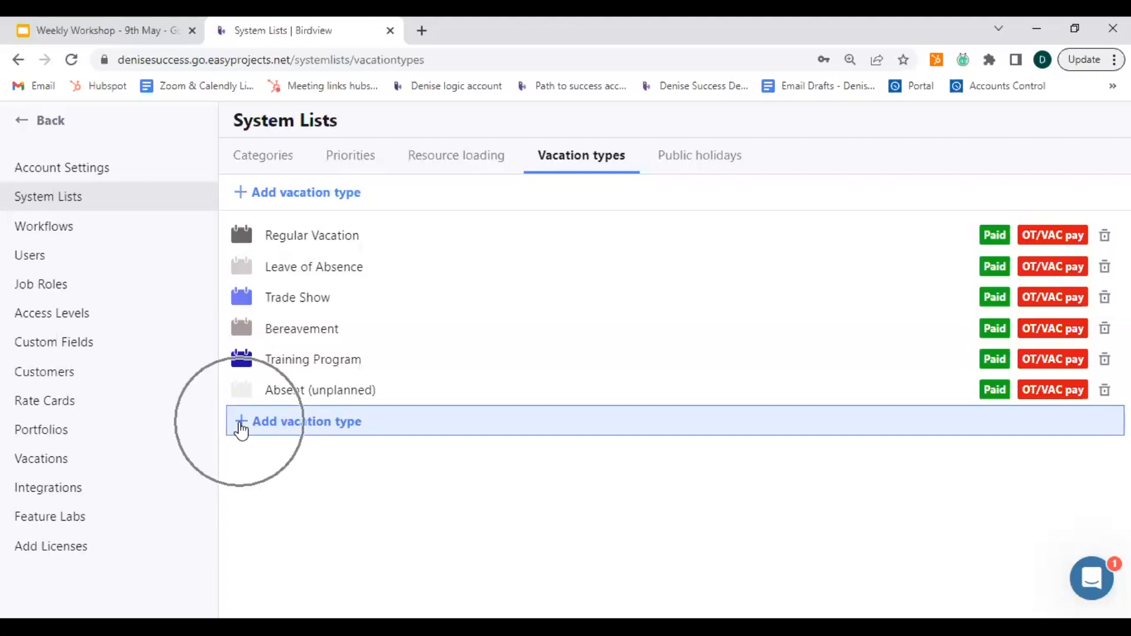
click(243, 192)
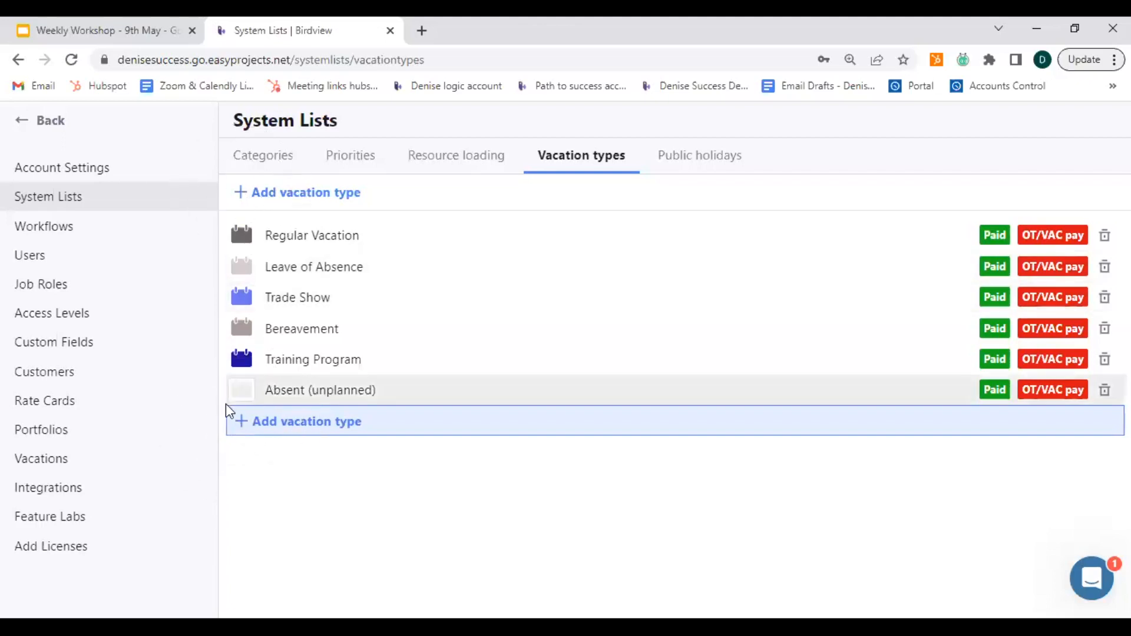
click(247, 430)
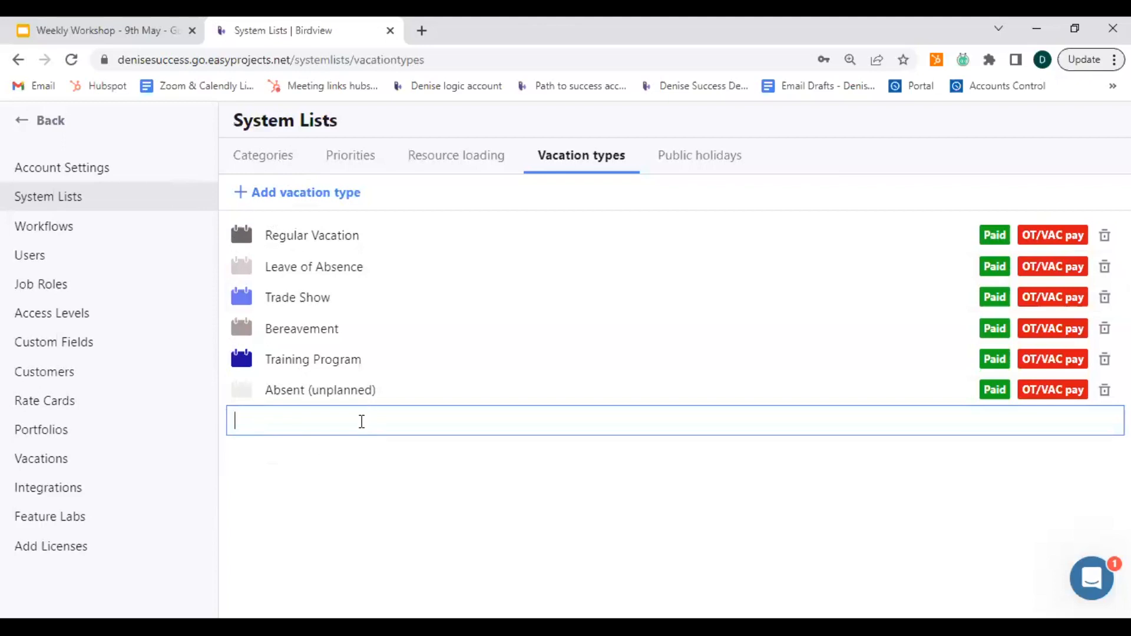
text(Travel day)
key(Return)
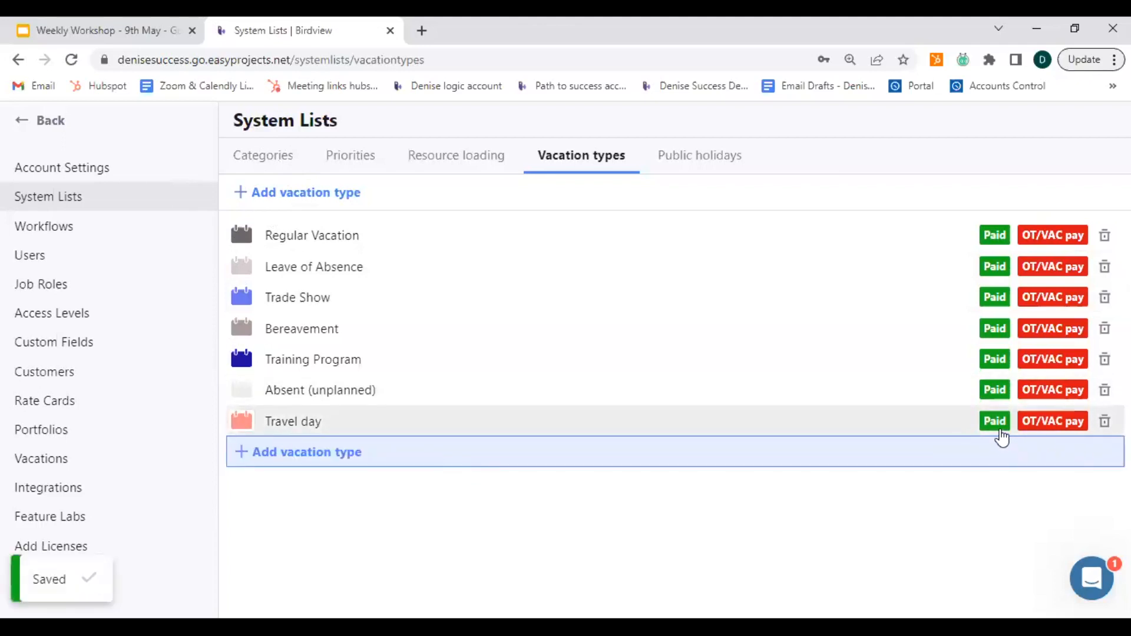
Switch the Travel day type's Paid and OT/VAC pay options off and back on.
click(1001, 432)
click(1001, 431)
click(1039, 433)
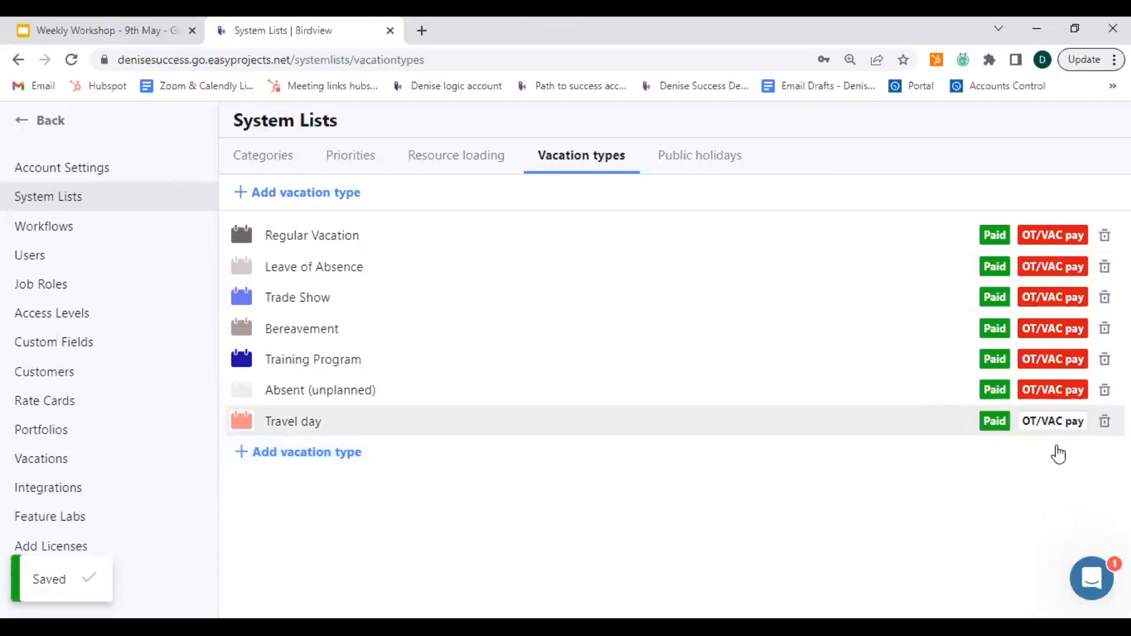
click(1053, 426)
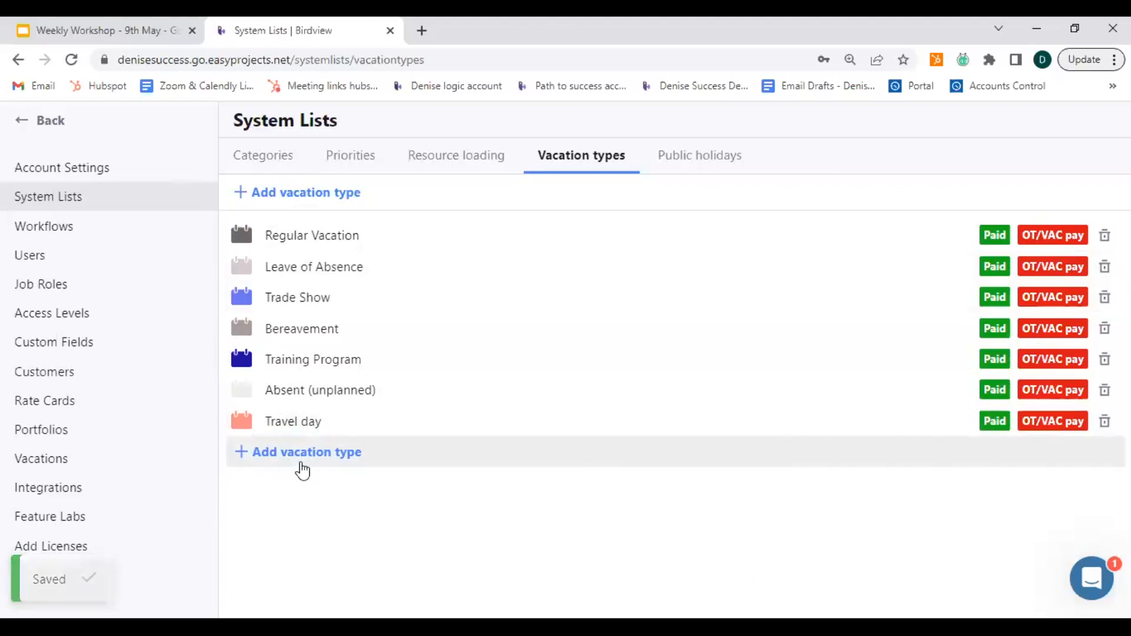
click(302, 465)
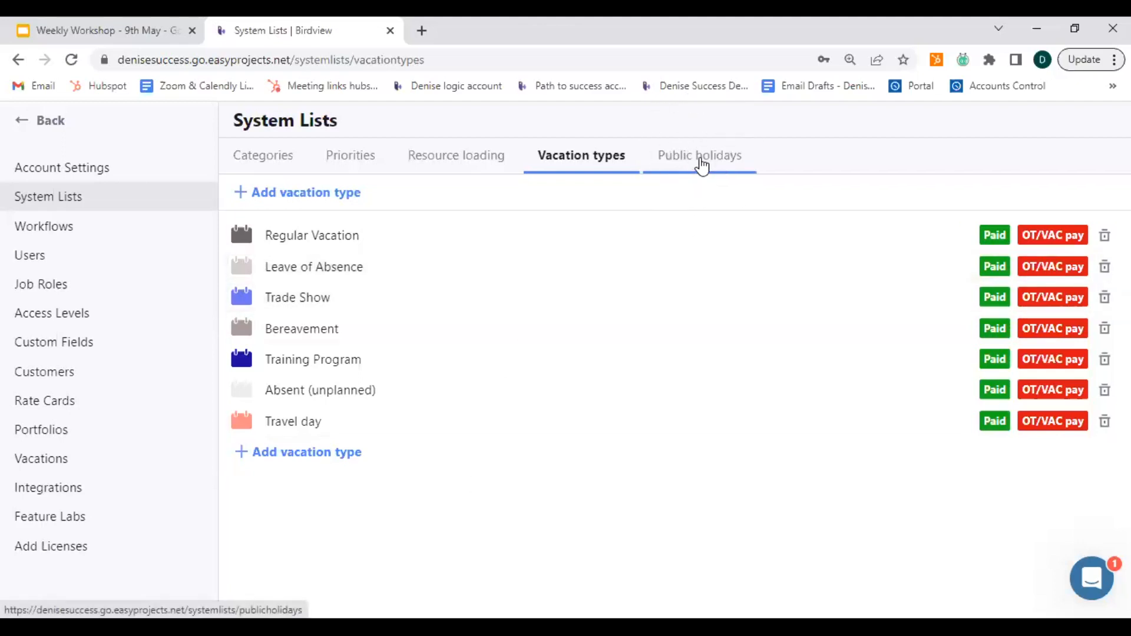
Add a public holiday named "Christmas" to the system lists.
click(700, 158)
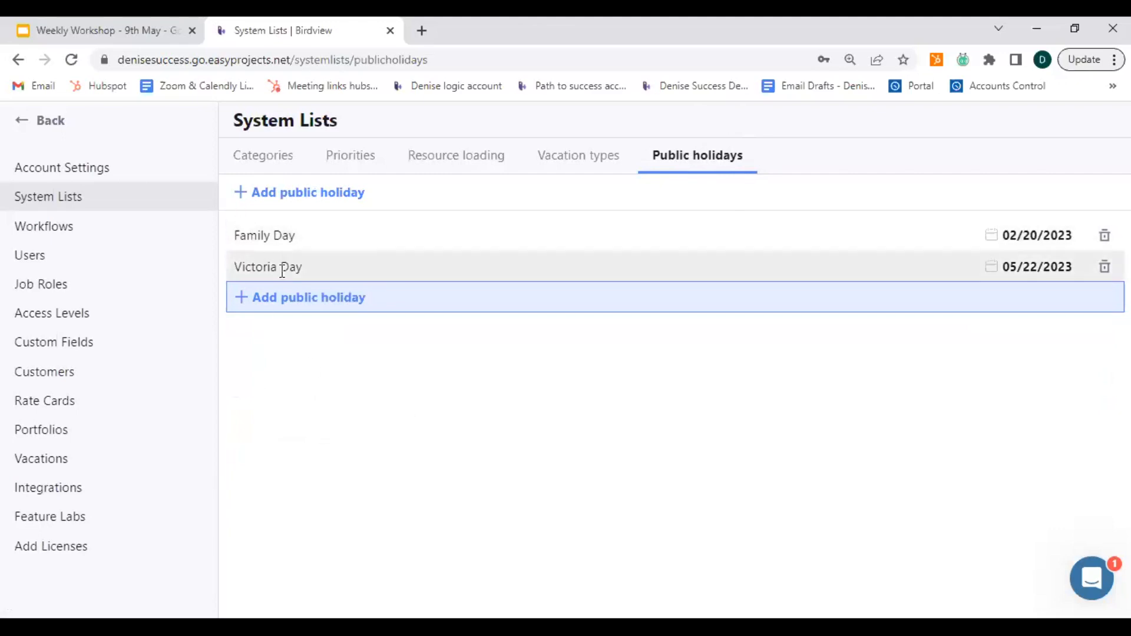
click(245, 310)
text(Christmad)
key(BackSpace)
text(s)
Set the date of the Christmas public holiday to 12/25/2023.
click(1040, 299)
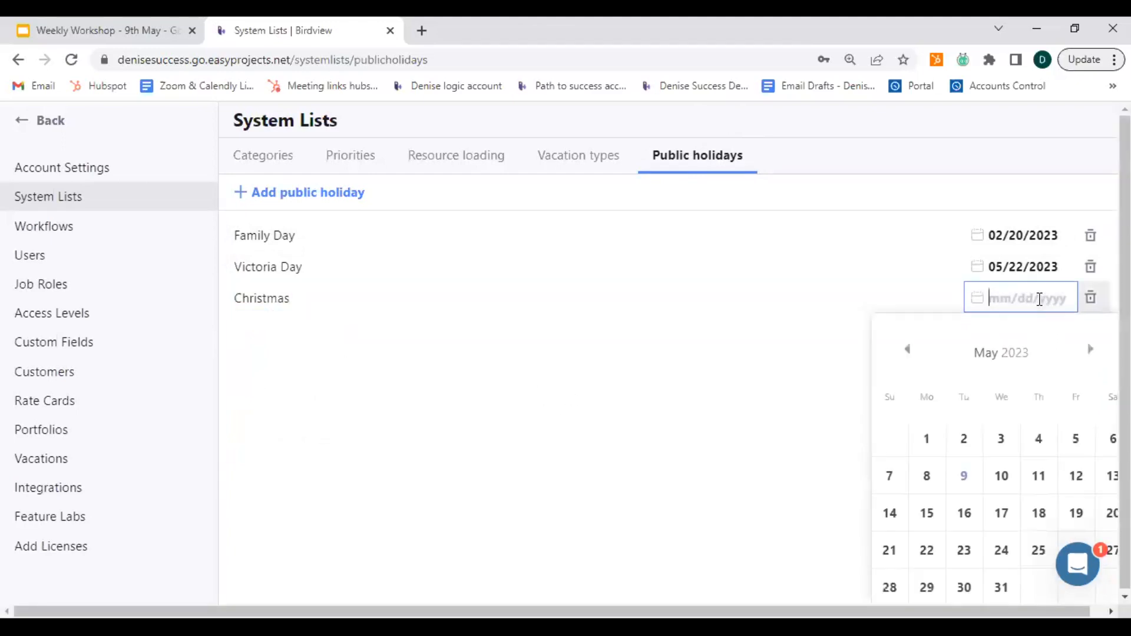
click(1091, 354)
click(1091, 353)
click(1093, 355)
click(1094, 355)
click(1094, 355)
click(1094, 355)
click(1094, 355)
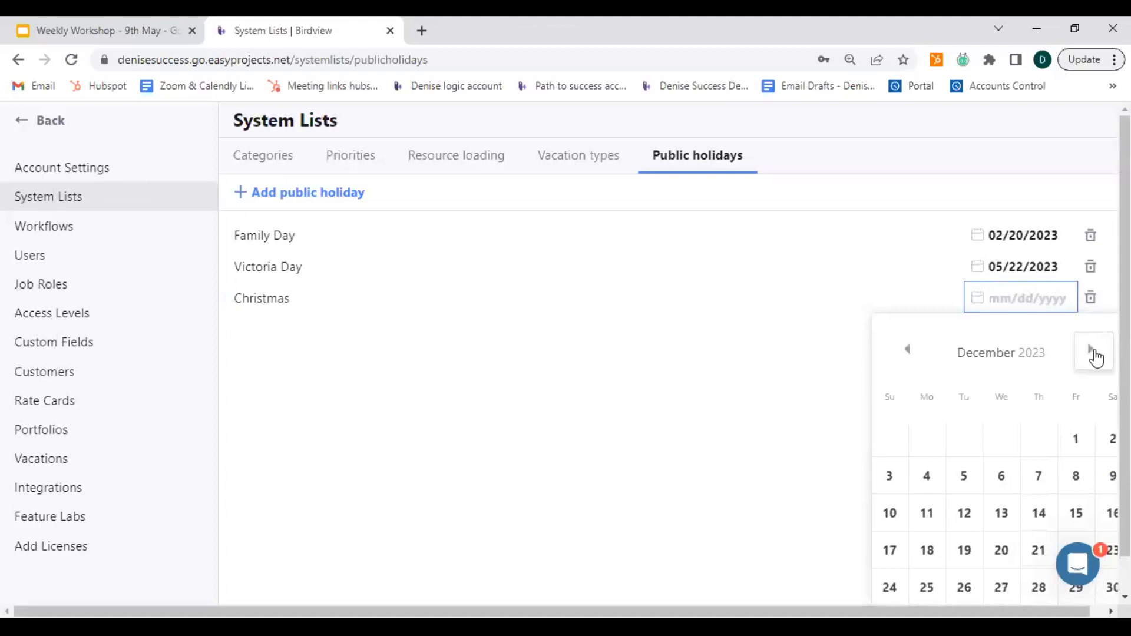
click(927, 588)
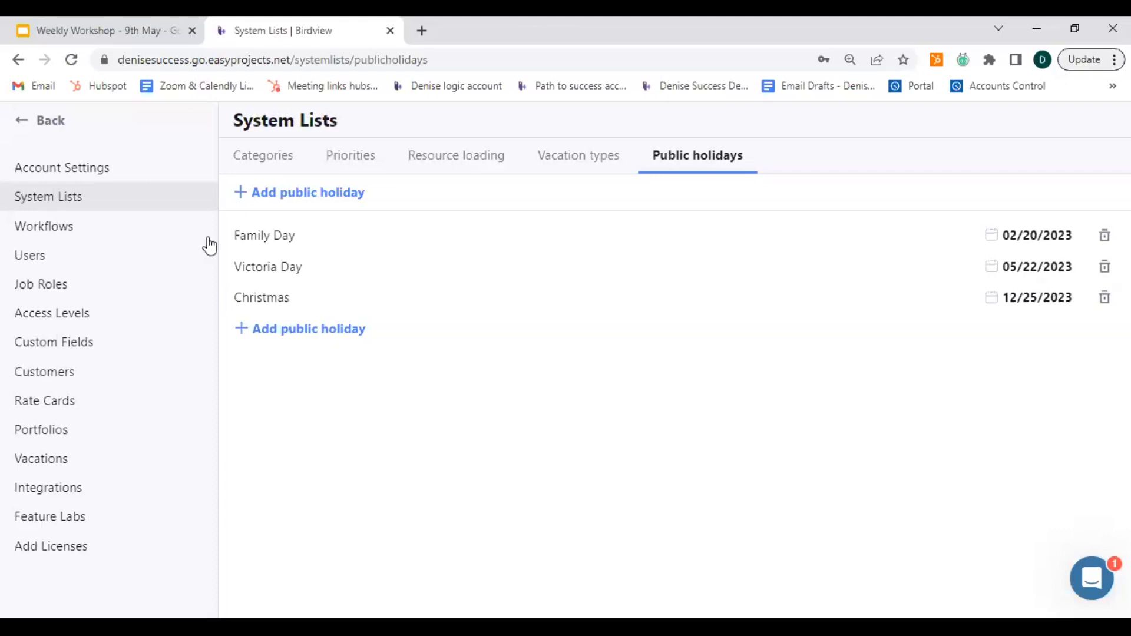
Open the company schedule in the account settings and examine the default number of hours per day.
click(77, 178)
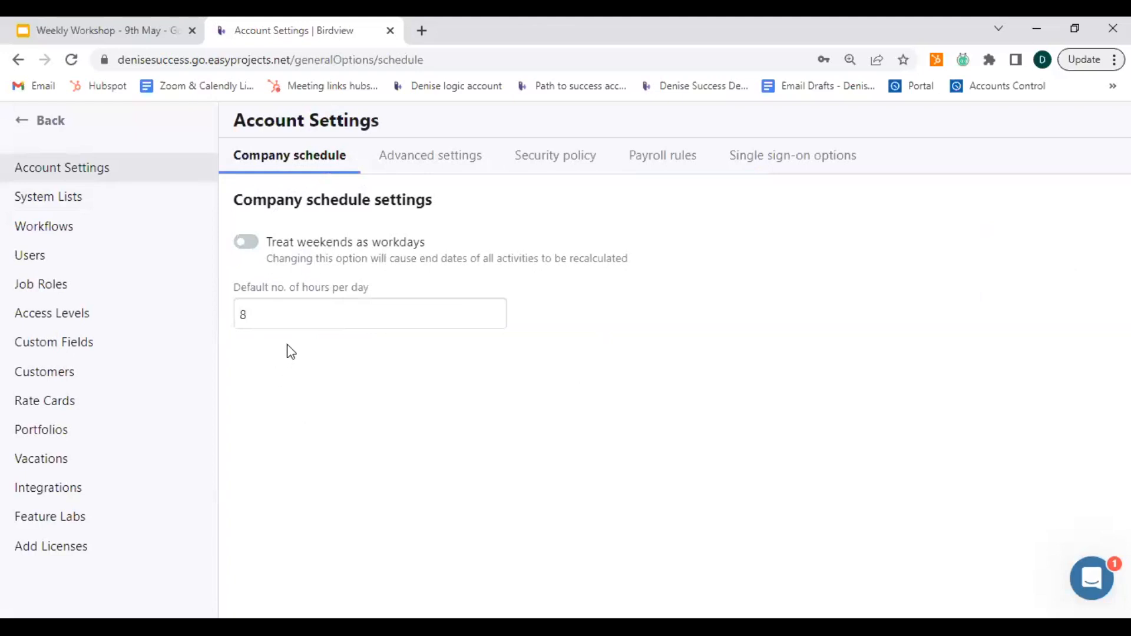
click(256, 313)
In the personal schedule of the first user in the regular users list, set Sunday and Saturday to 8 hours.
click(39, 264)
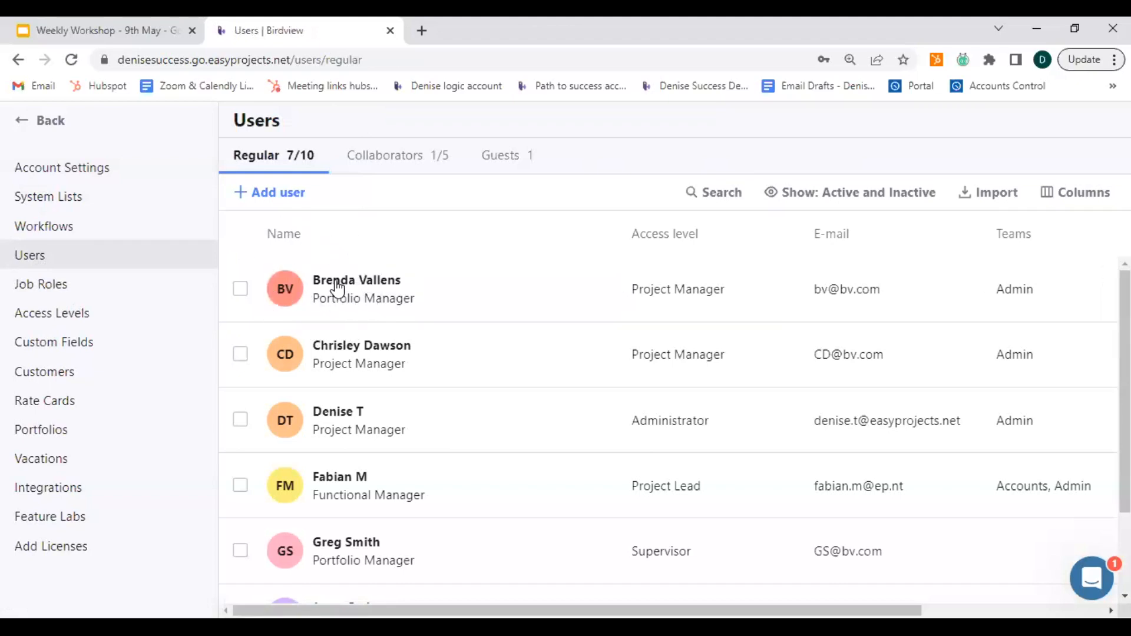
scroll(353, 361, down, 2)
scroll(352, 477, up, 2)
click(338, 289)
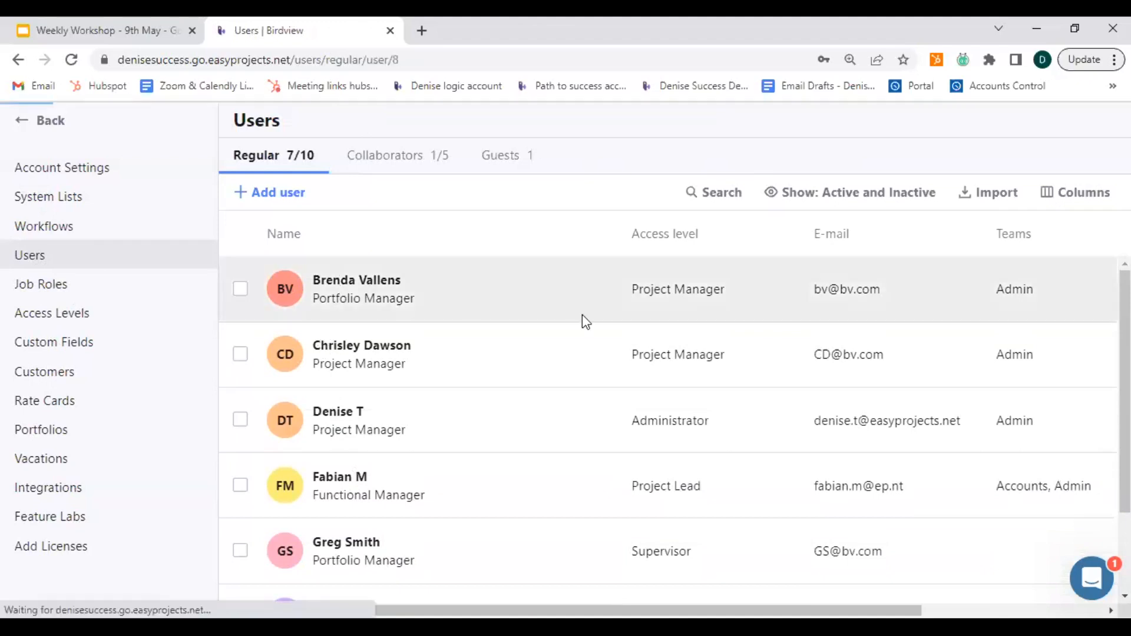
scroll(854, 436, down, 2)
scroll(854, 436, down, 3)
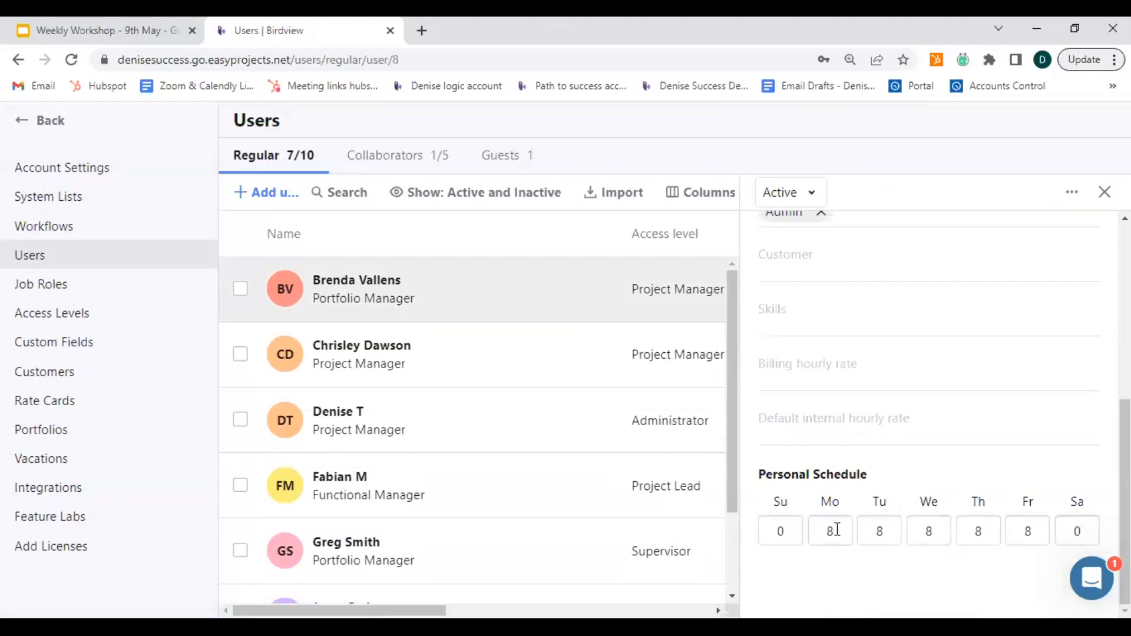
double_click(785, 529)
text(8)
double_click(1080, 532)
text(8)
key(ctrl)
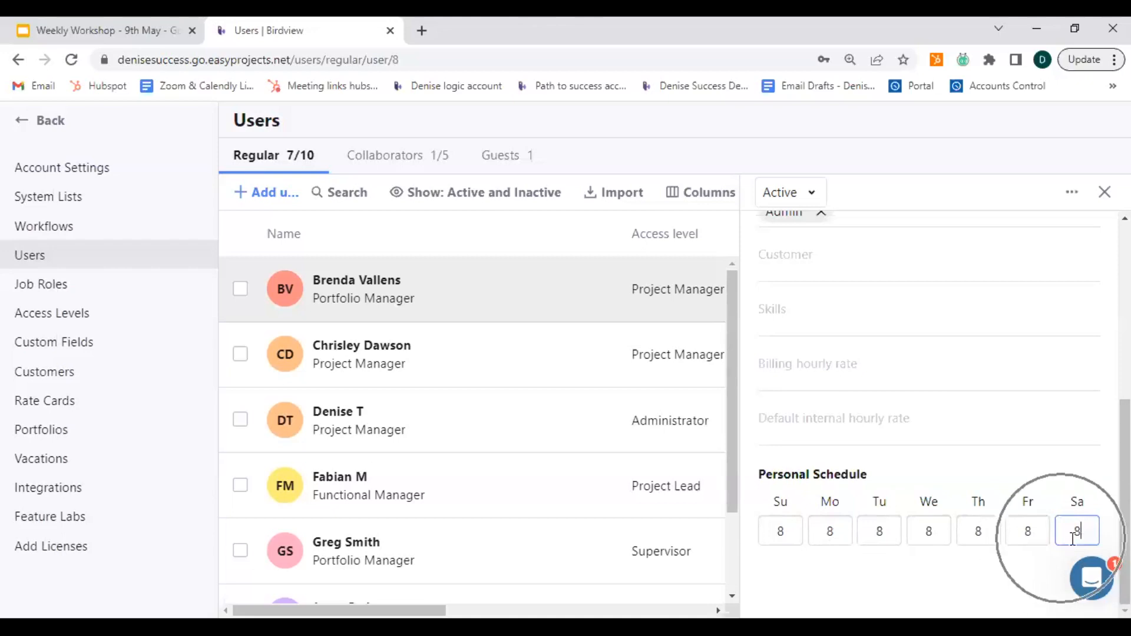
click(886, 570)
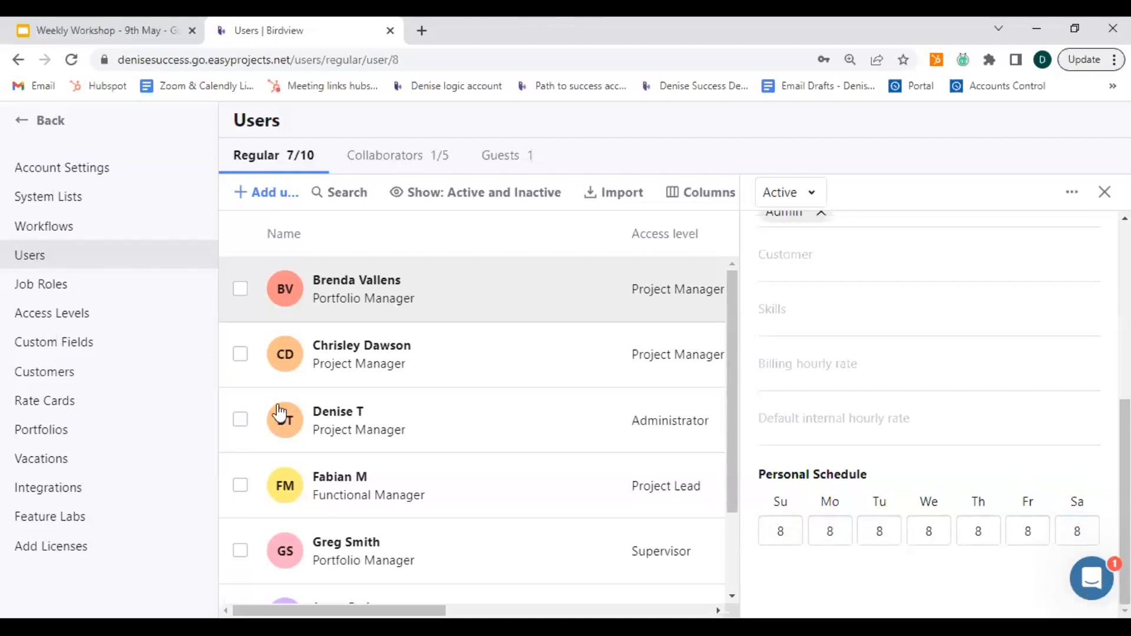
In the Administrator user's personal schedule, set Monday, Tuesday and Wednesday to 10 hours each.
click(330, 412)
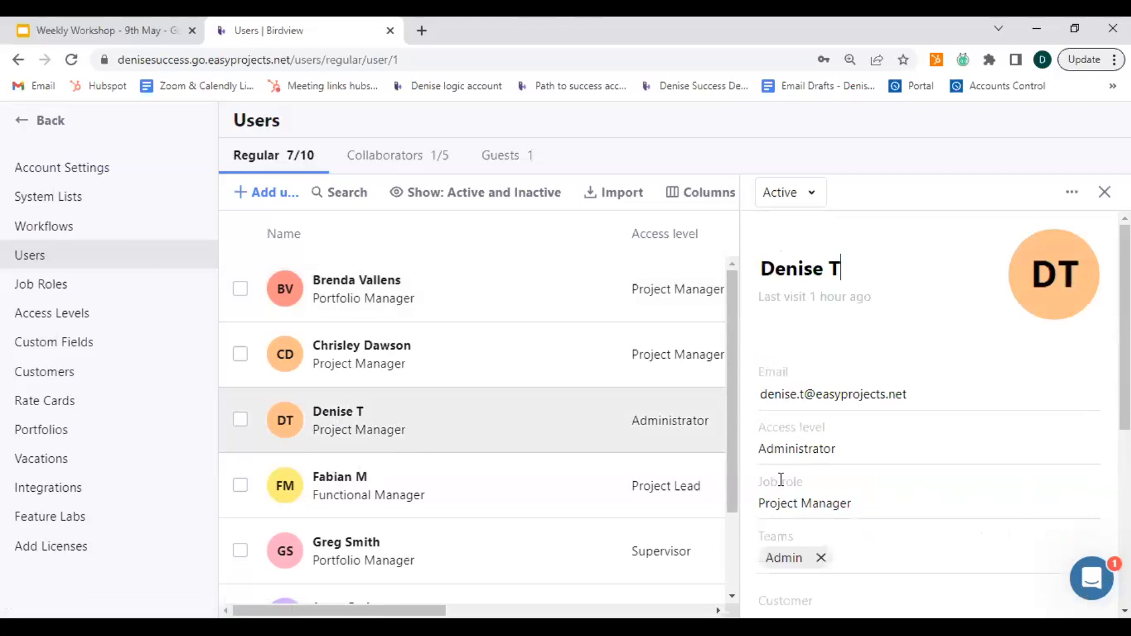
scroll(781, 480, down, 5)
double_click(838, 535)
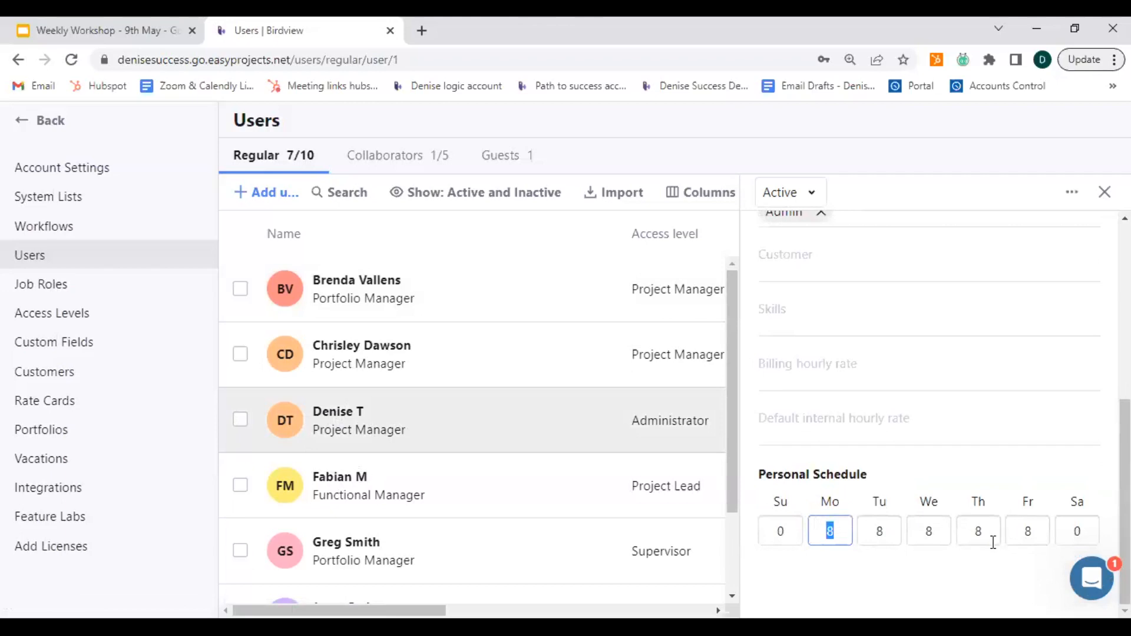
text(10)
click(885, 531)
text(10)
click(938, 530)
text(10)
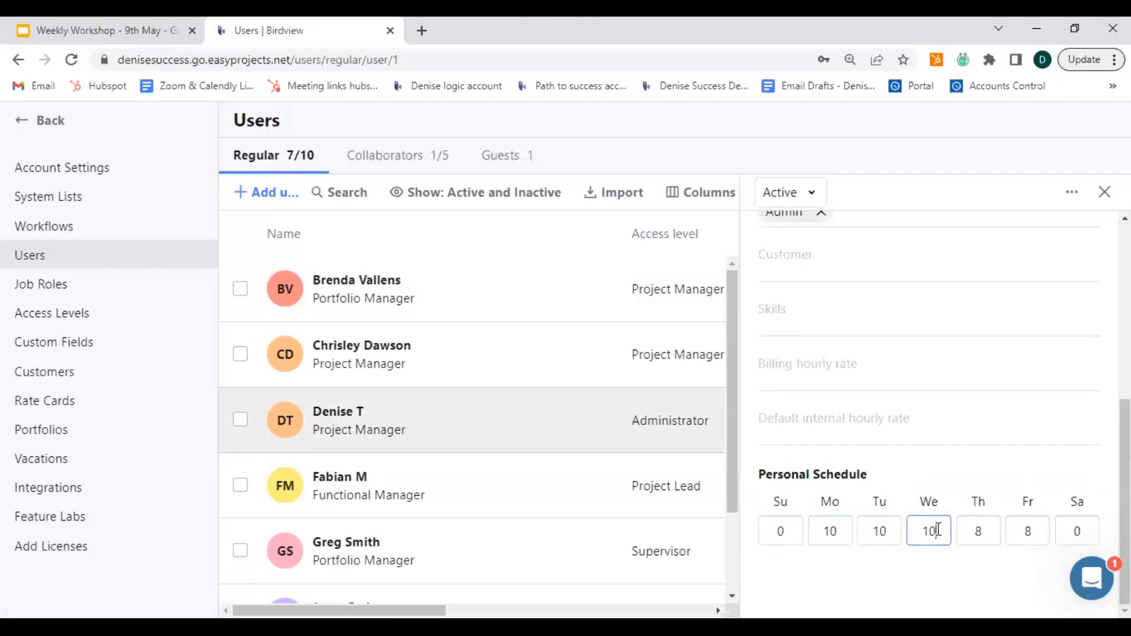
Set Thursday and Friday to 5 hours each in the Administrator user's personal schedule.
click(993, 535)
text(5)
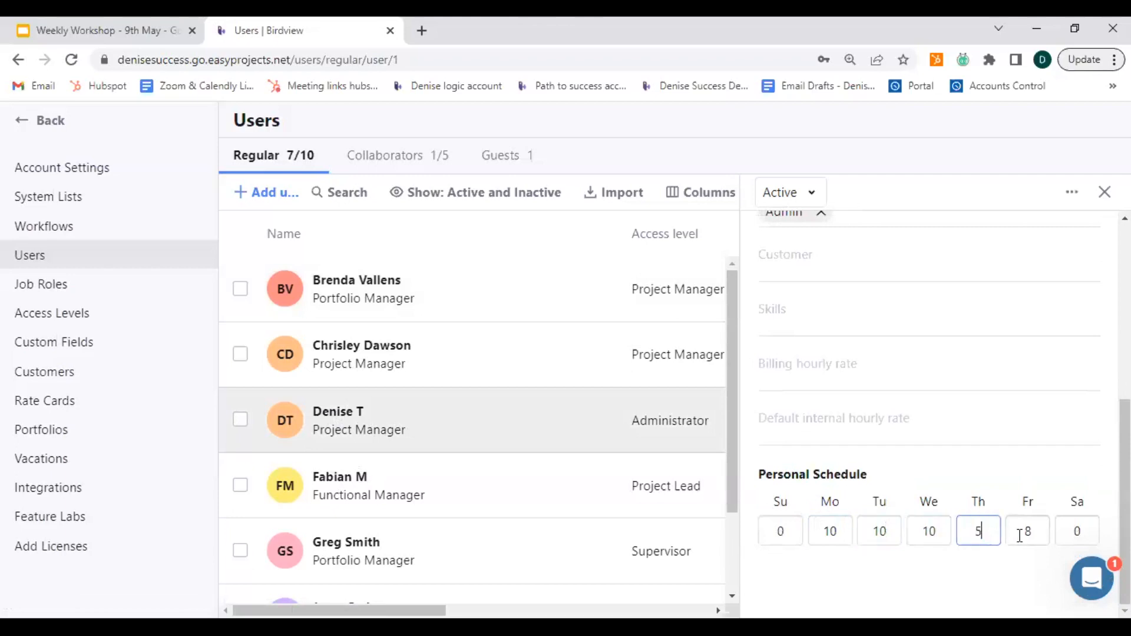
click(1028, 531)
text(5)
key(Tab)
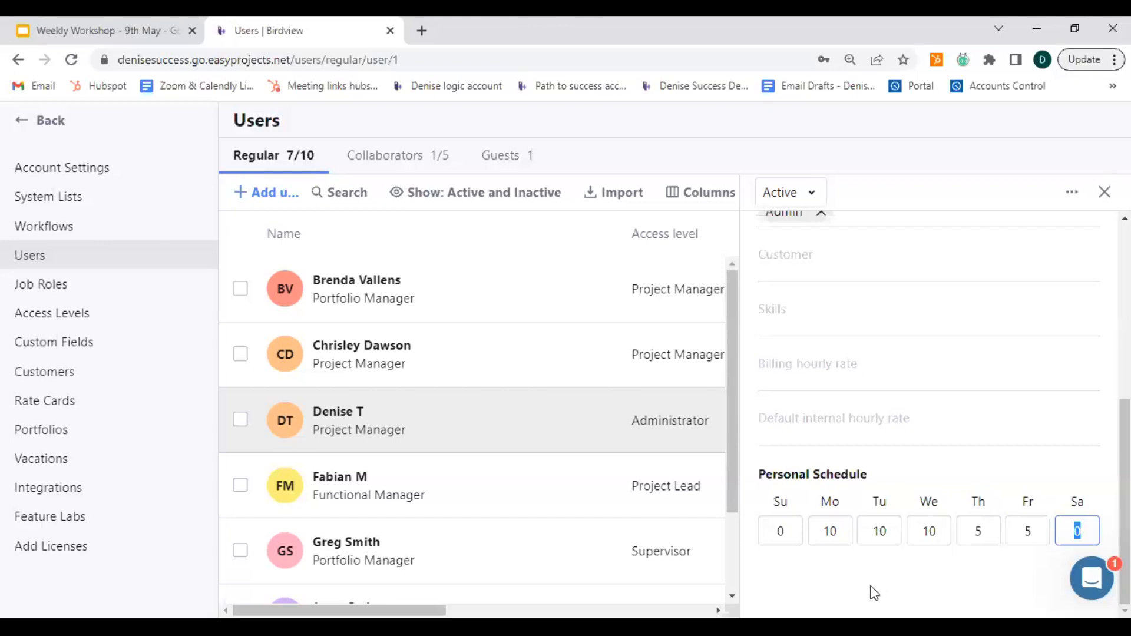
key(ctrl)
key(ctrl)
Set the Administrator user's default internal hourly rate to 50 and billing hourly rate to 100, and close the user's details.
click(816, 436)
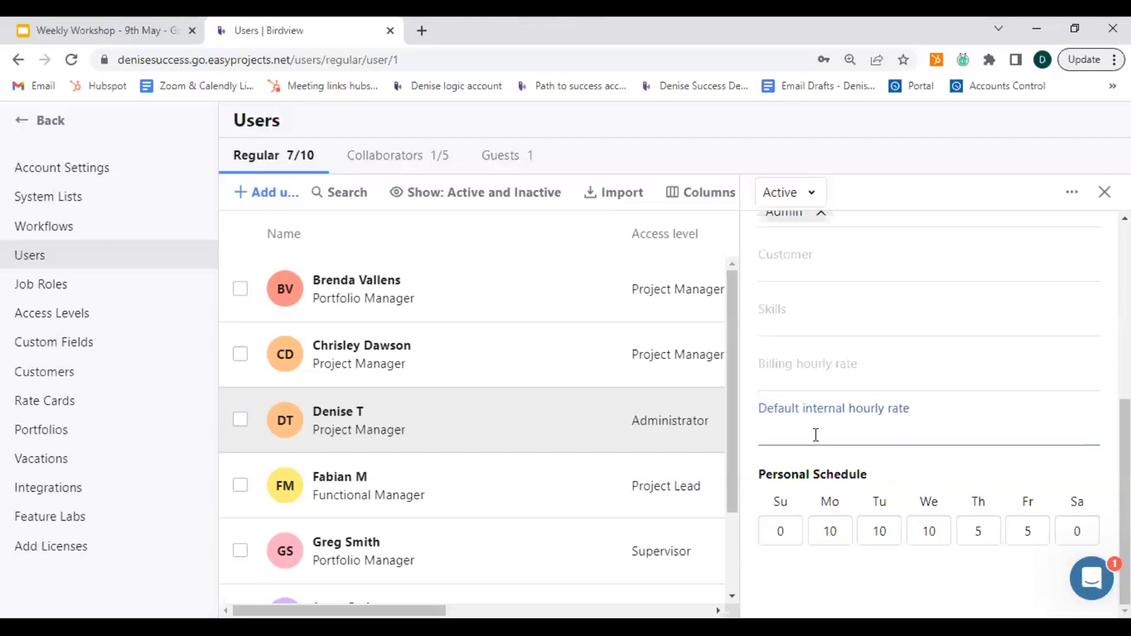
text(50)
click(843, 379)
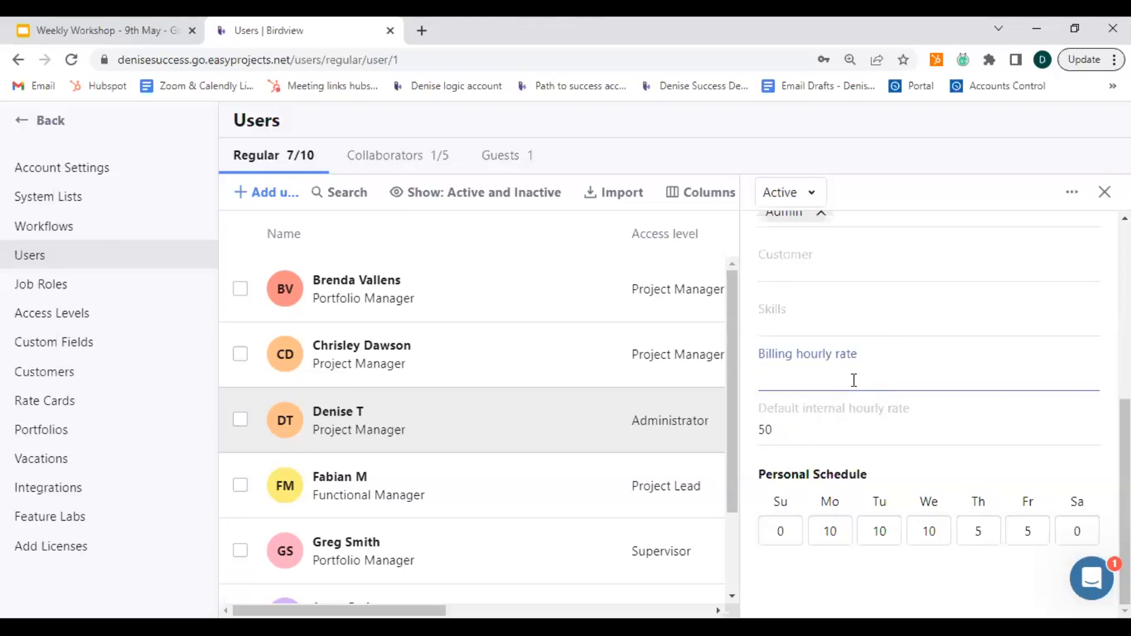
text(100)
click(791, 433)
click(1104, 192)
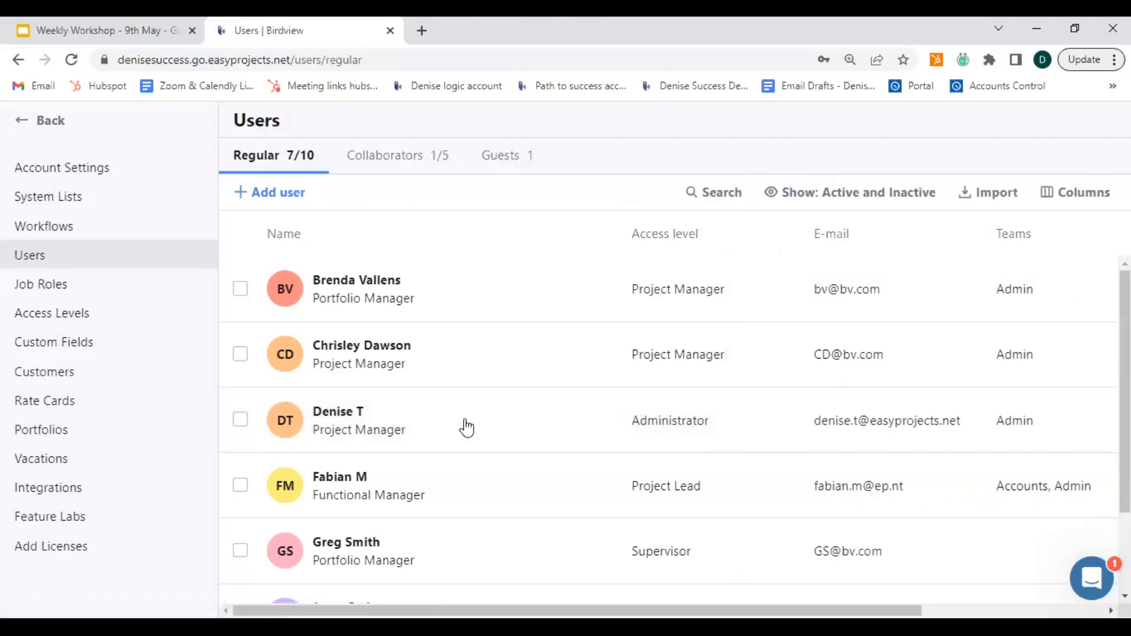
Open the Melinda Gates Foundation customer record, examine its billing hourly rate, and close the record.
click(79, 384)
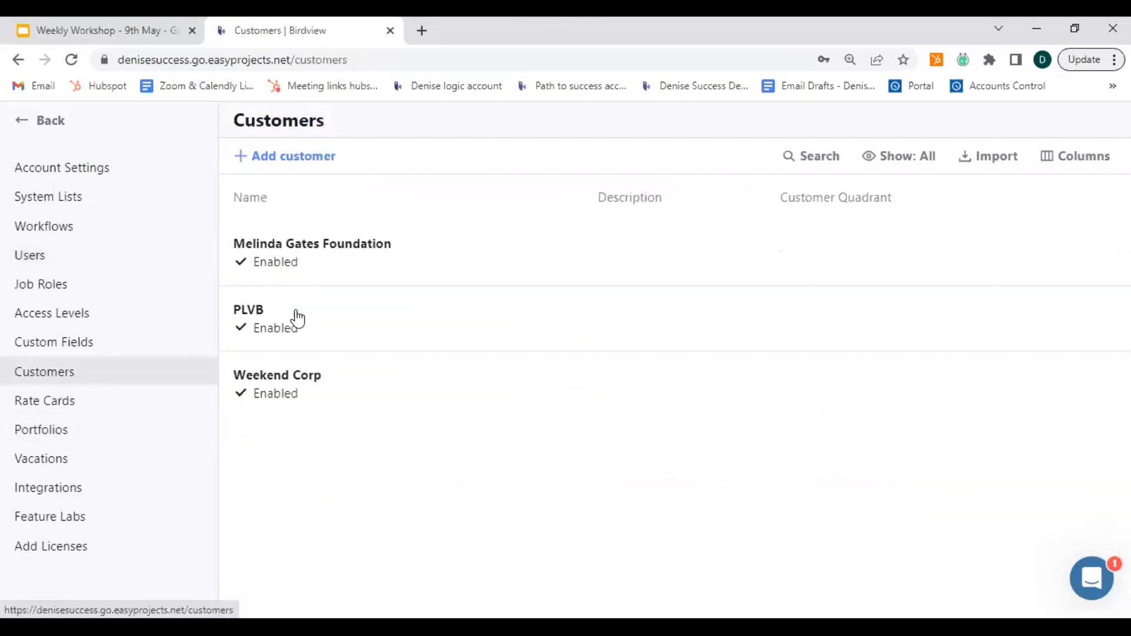
click(304, 254)
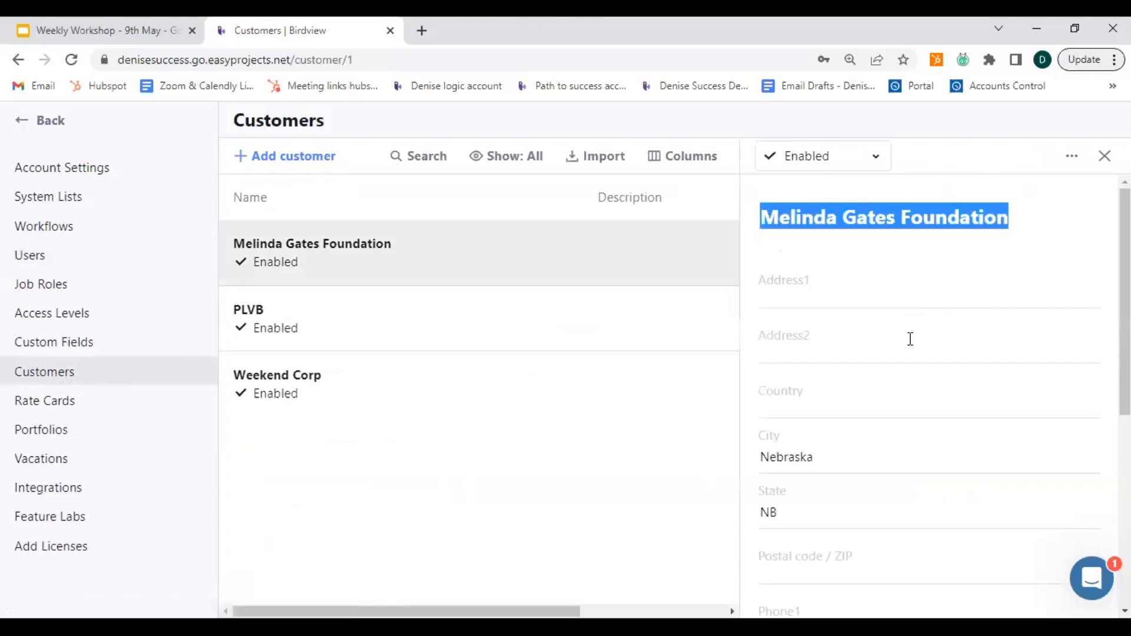
scroll(910, 339, down, 6)
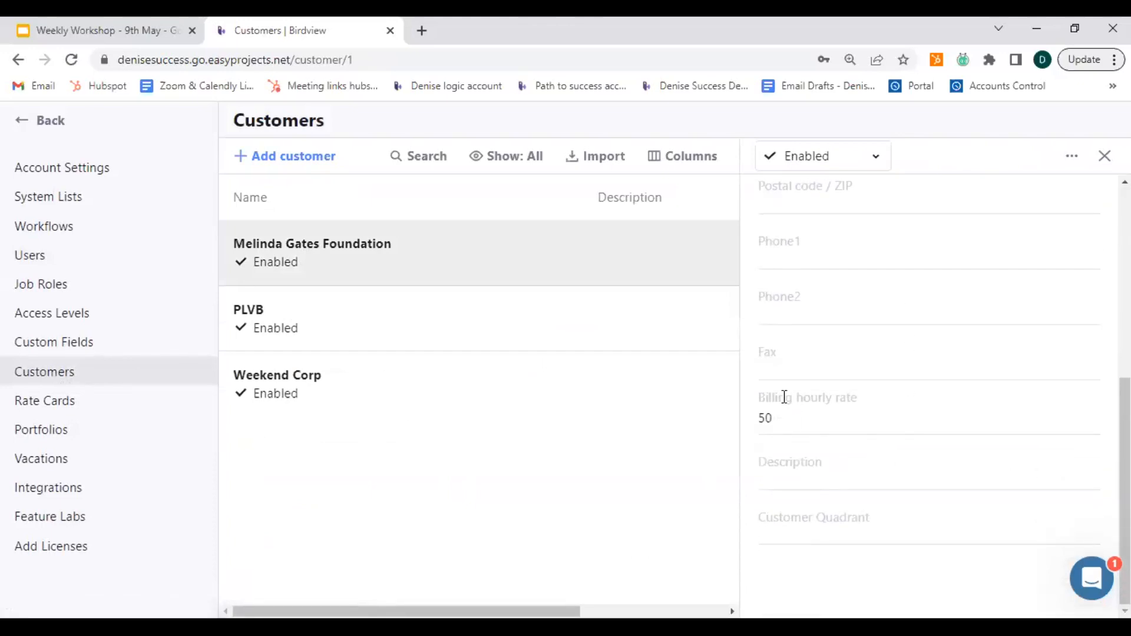
click(784, 424)
click(1105, 155)
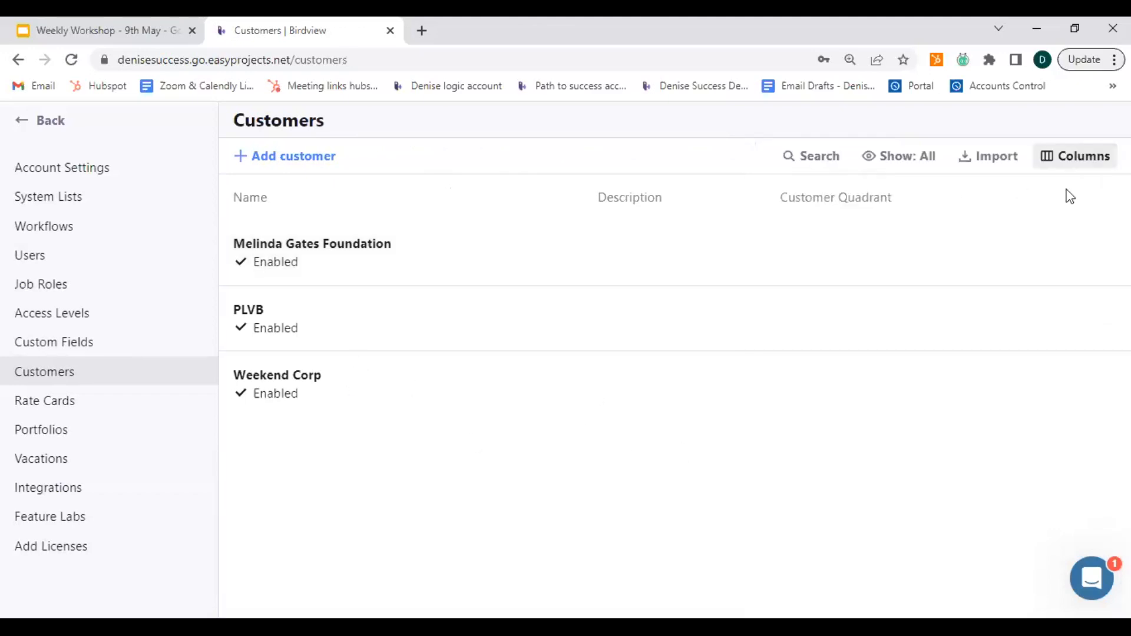
Add a new rate card and name it "Rates for May".
click(77, 405)
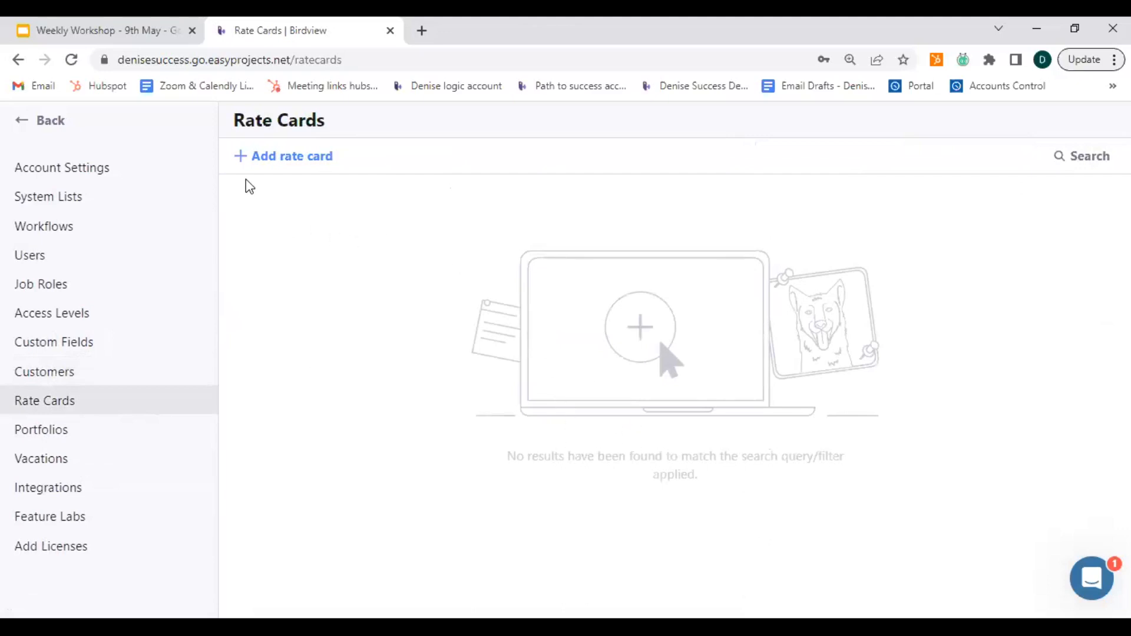
click(242, 158)
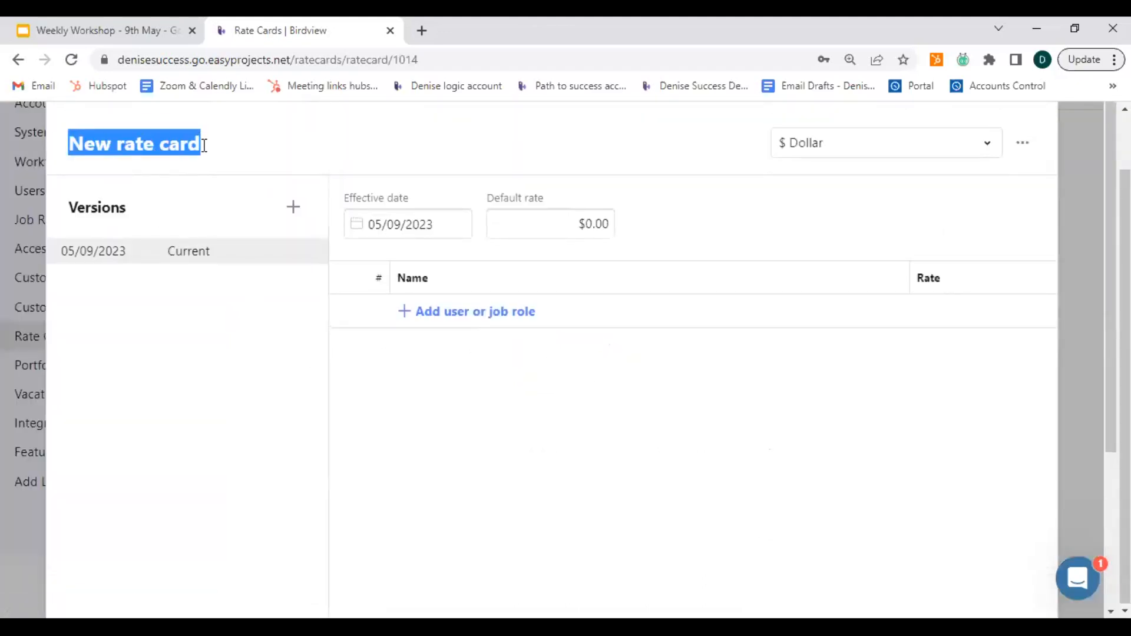
text(Rates)
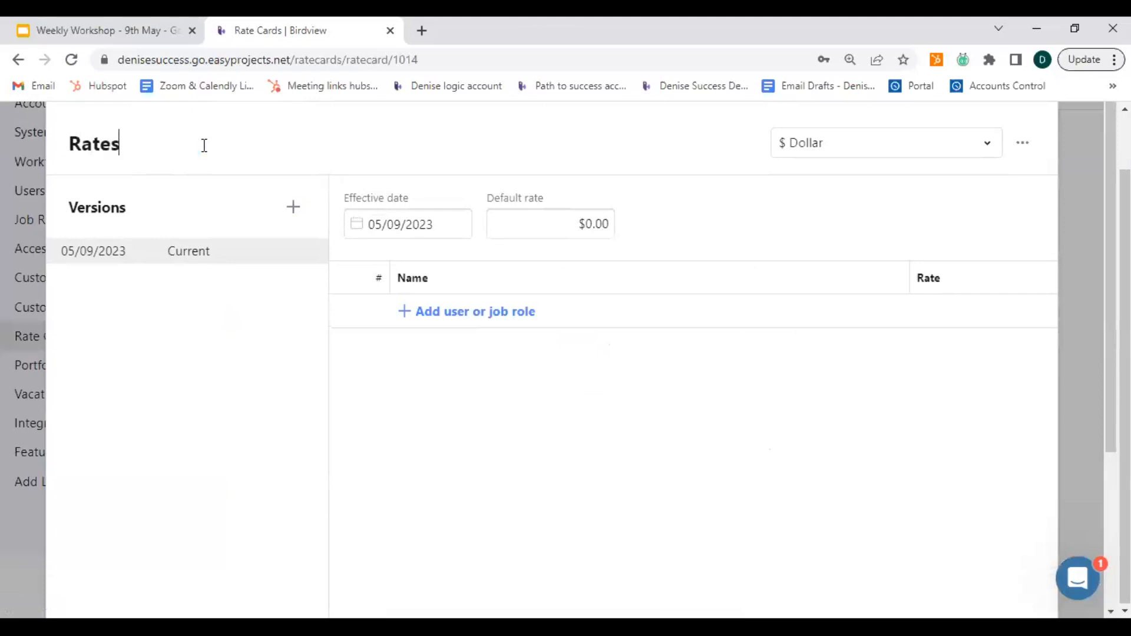
text( for May)
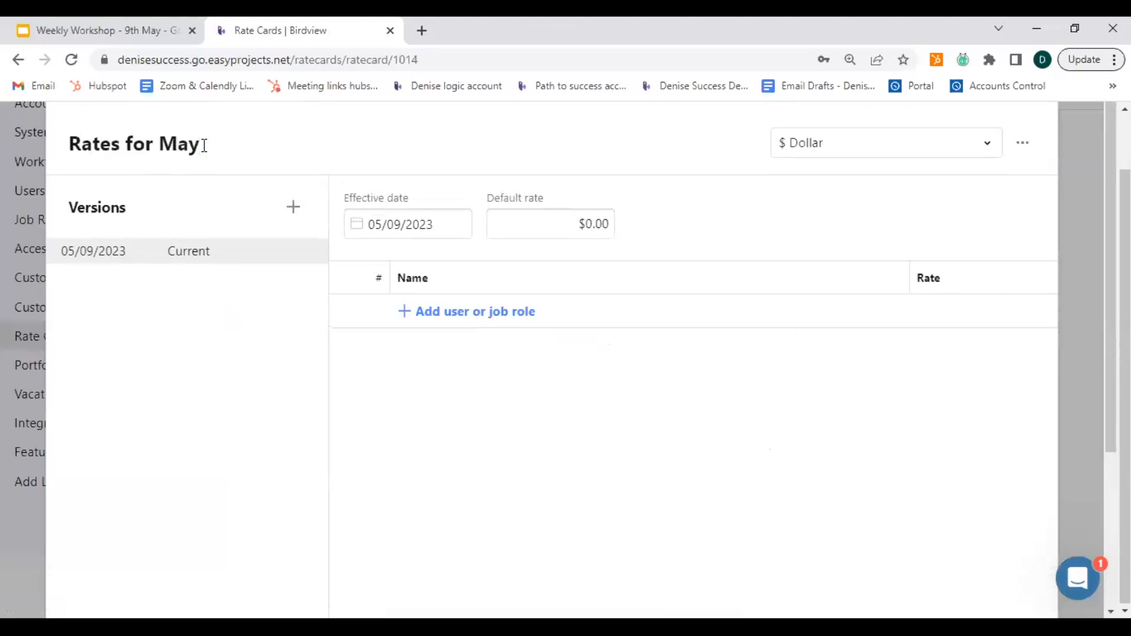
Keep the effective date of the Rates for May card at 05/09/2023 and set its default rate to 100.
click(397, 226)
click(396, 225)
click(400, 226)
click(591, 224)
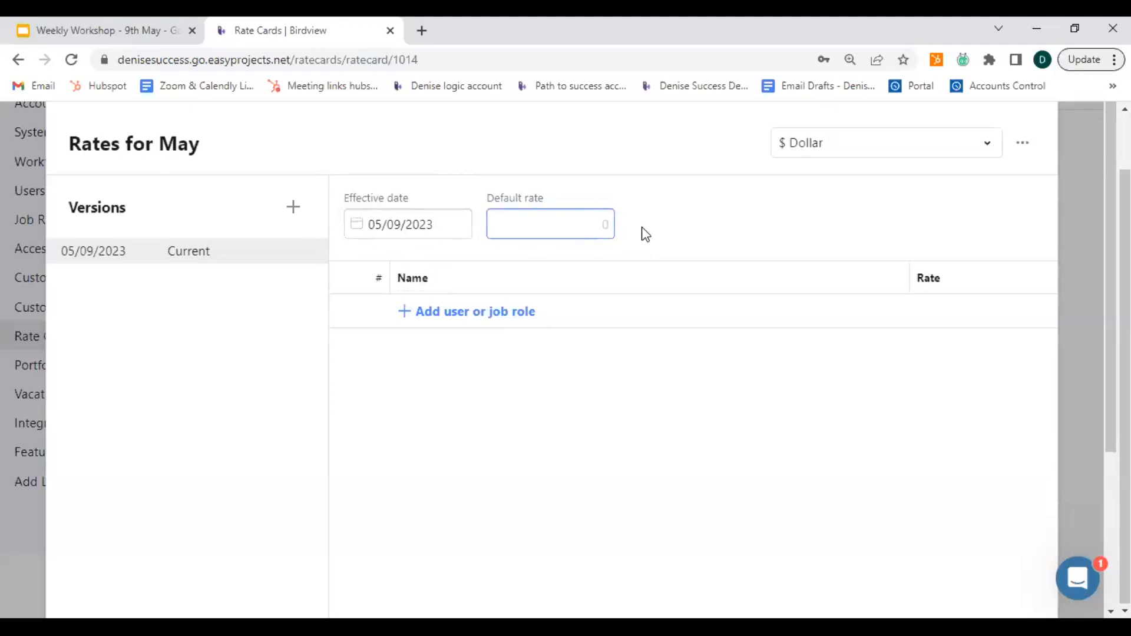
text(100)
key(Return)
Add the user with initials DT to the rate card and set that user's rate to 200.
click(425, 319)
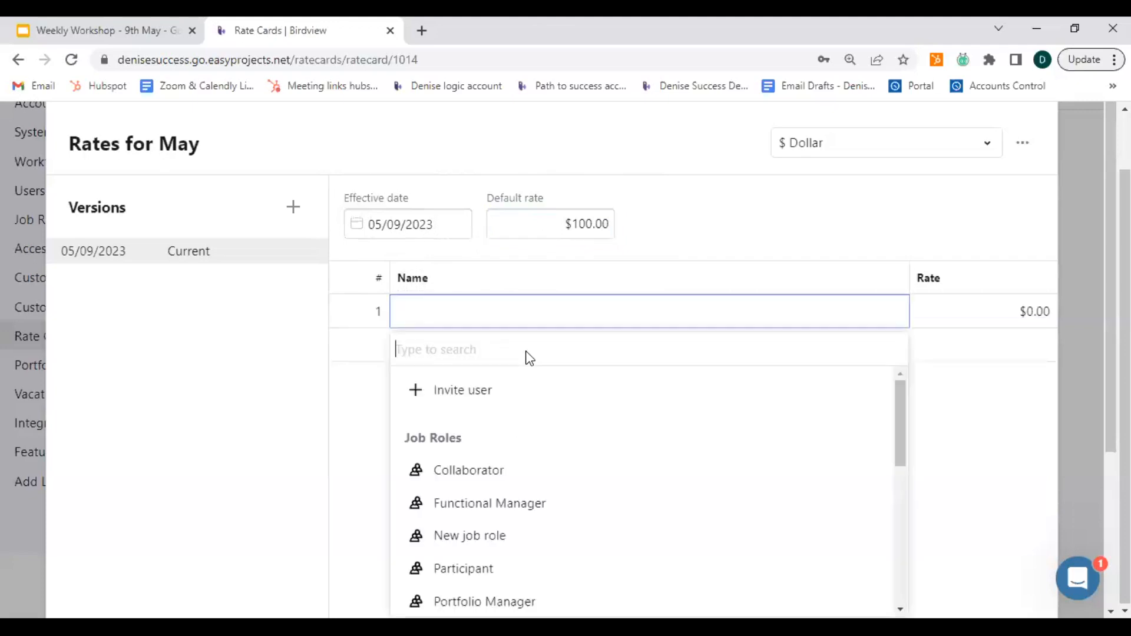
scroll(580, 400, down, 2)
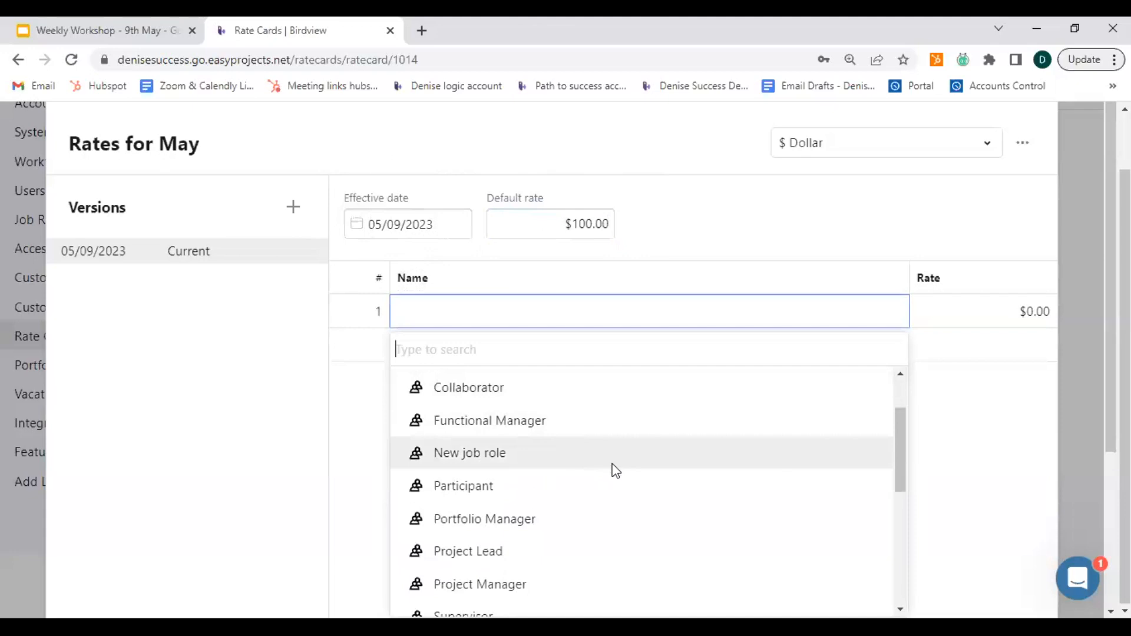
scroll(534, 512, down, 2)
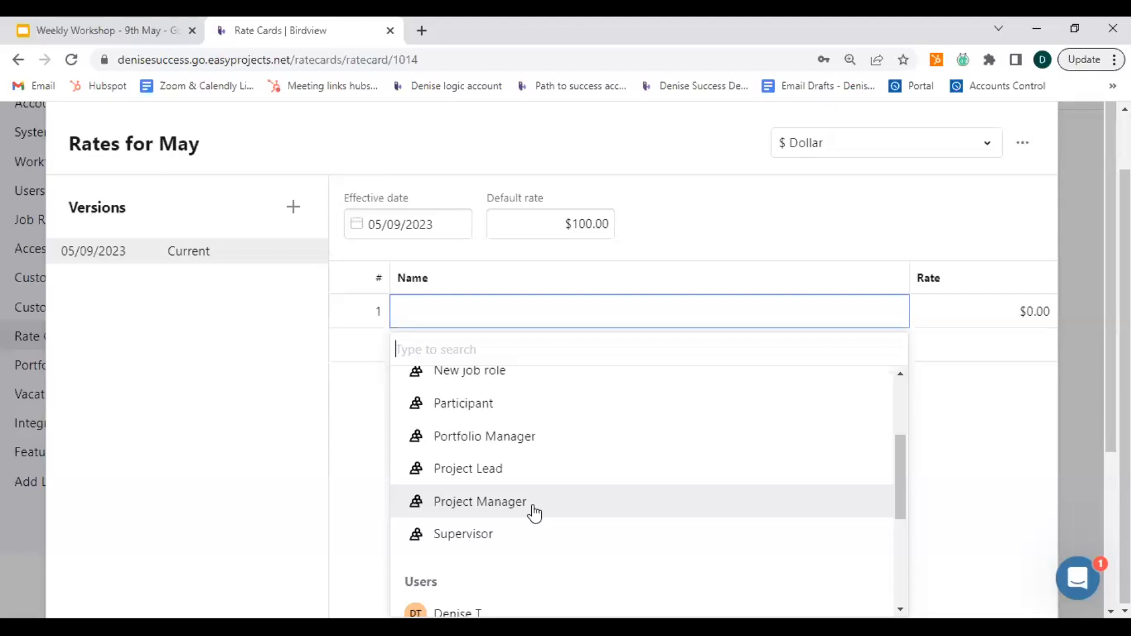
scroll(535, 510, down, 3)
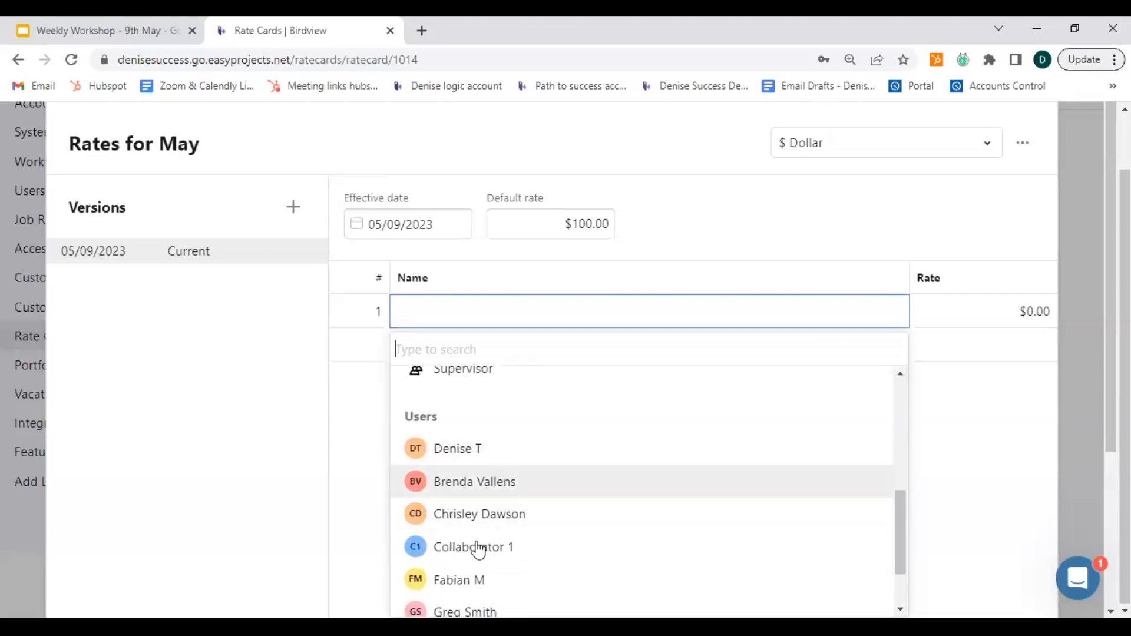
click(470, 449)
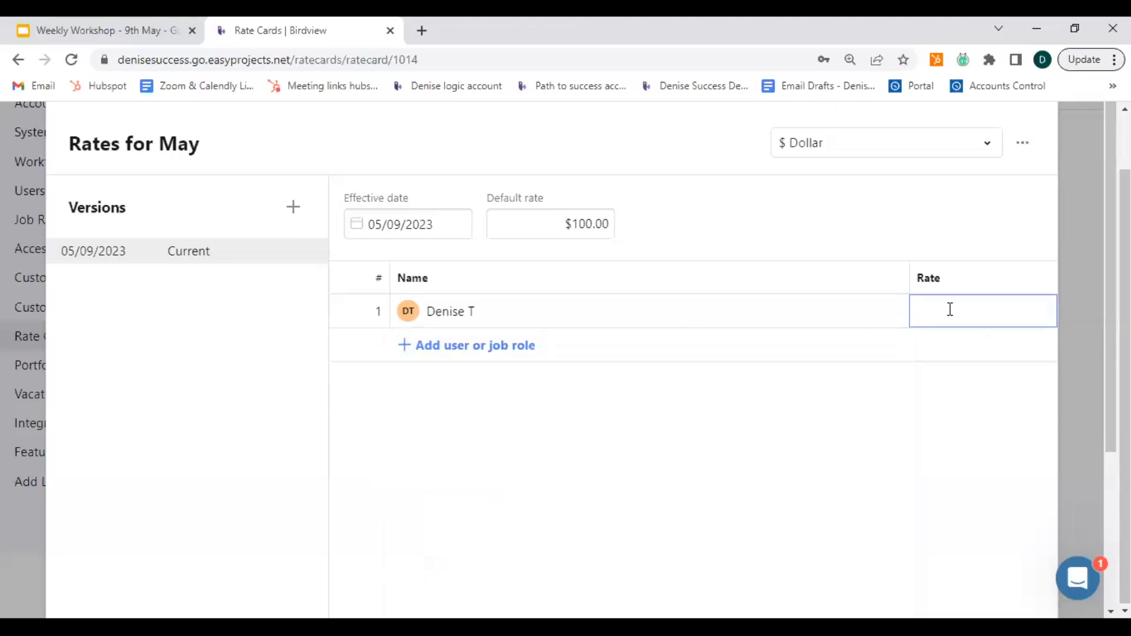
text(200)
key(Return)
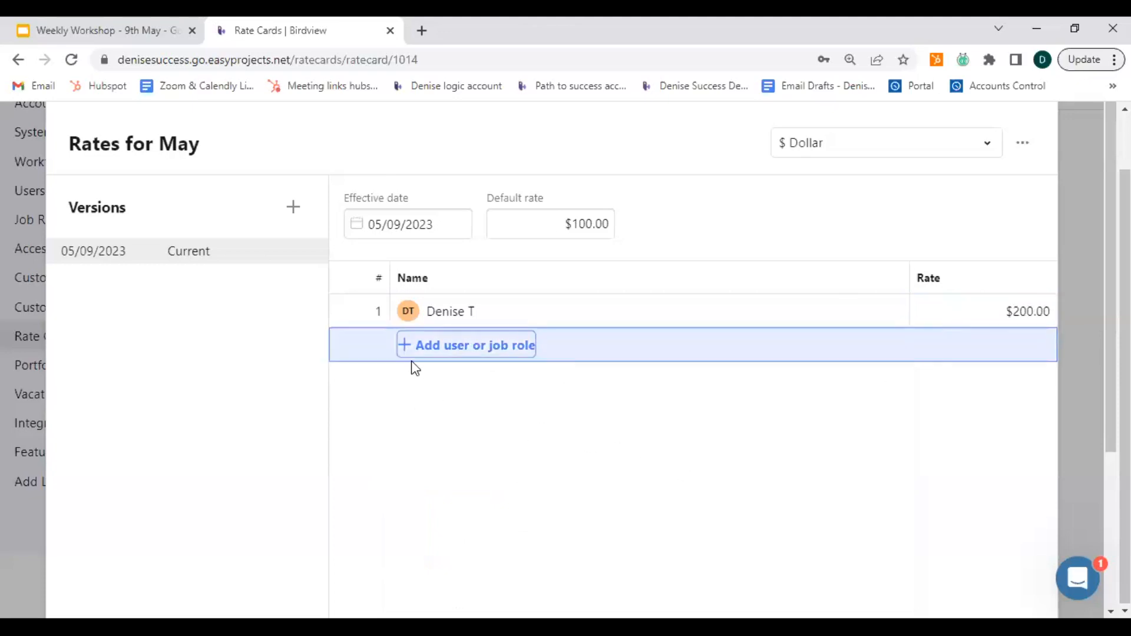
Add the user with initials BV to the rate card and set that user's rate to 150.
click(402, 347)
scroll(561, 480, down, 5)
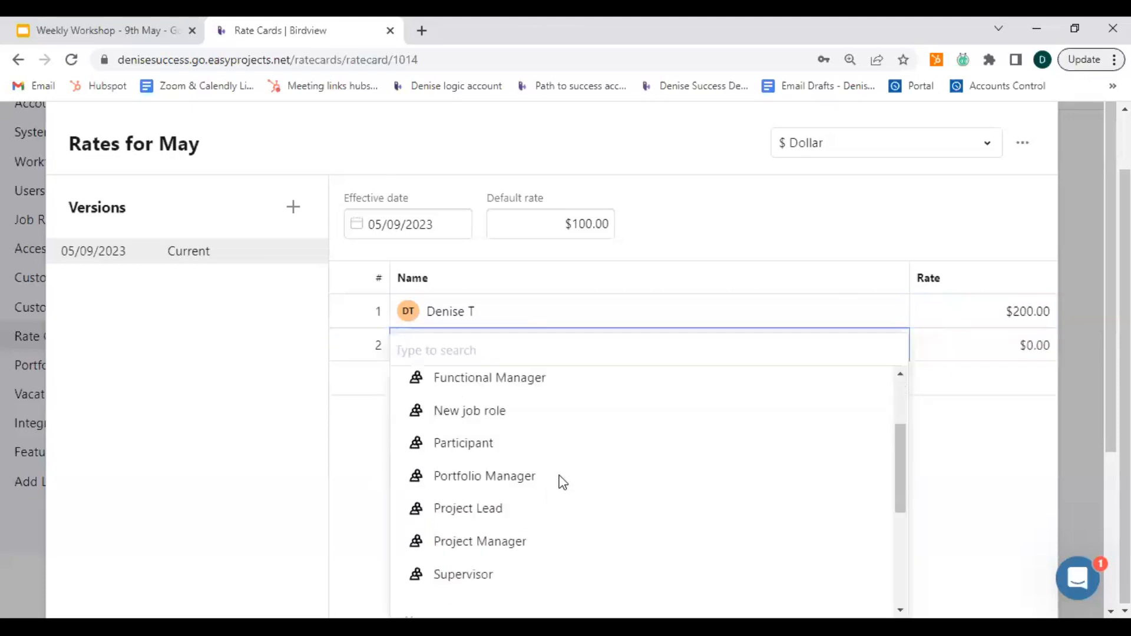
click(506, 533)
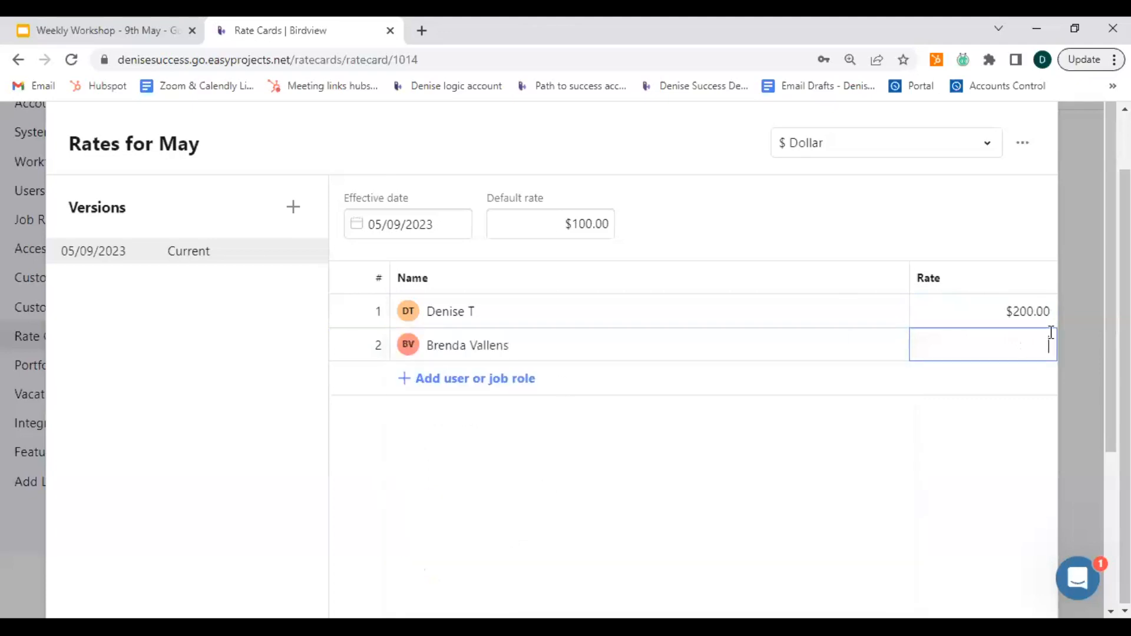
text(150)
key(Tab)
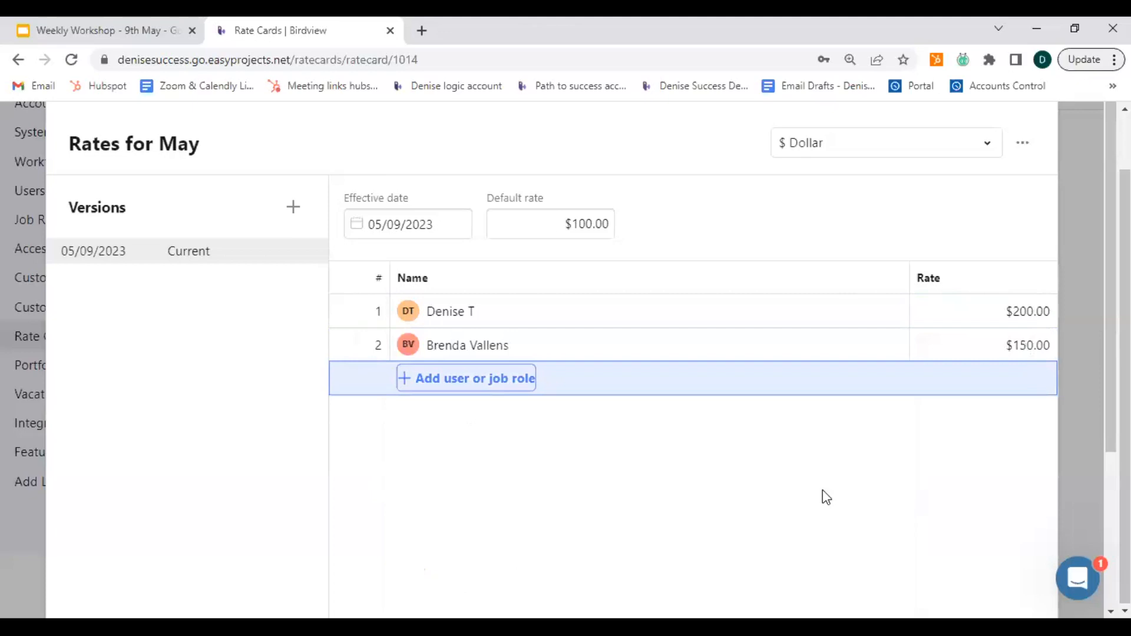
click(768, 475)
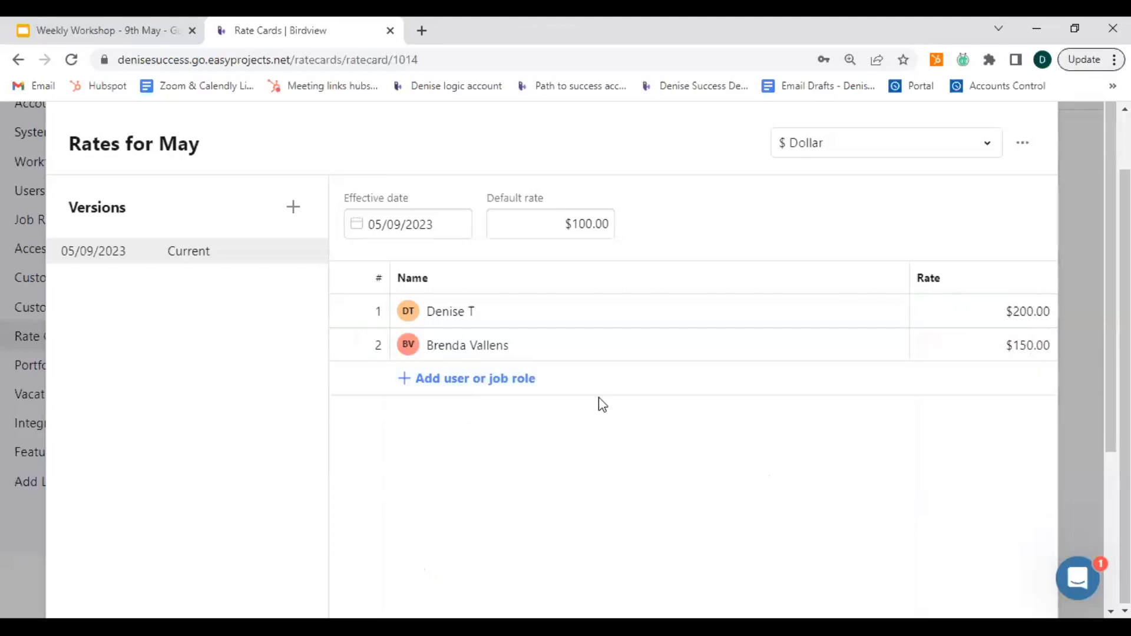
Examine the currency choices and the additional actions available for the Rates for May card.
click(988, 148)
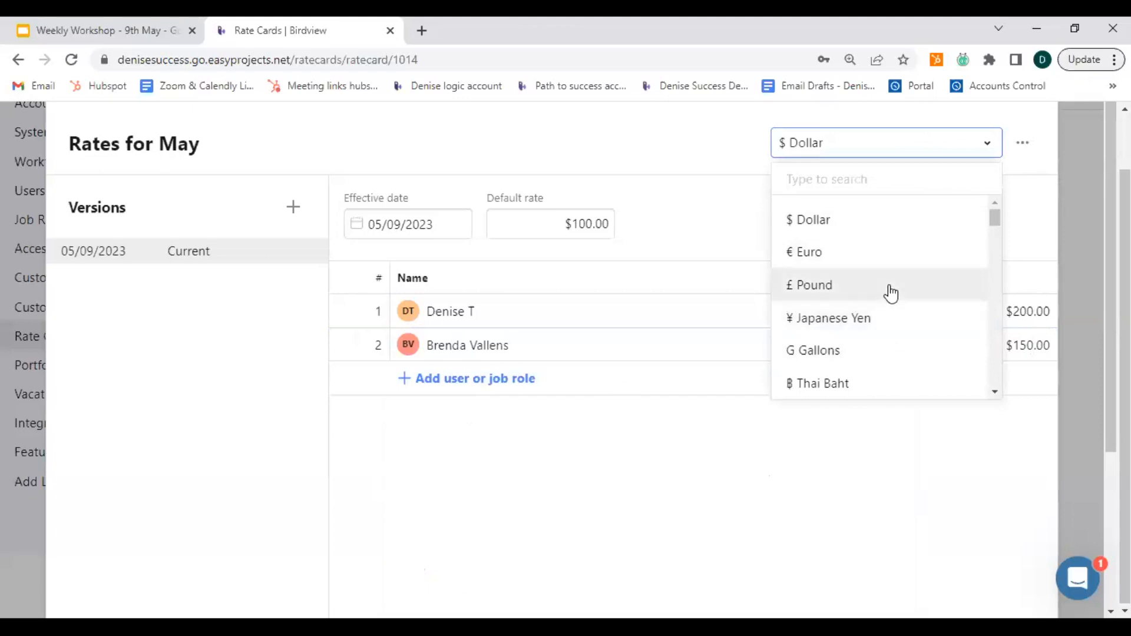
scroll(890, 290, down, 2)
click(728, 198)
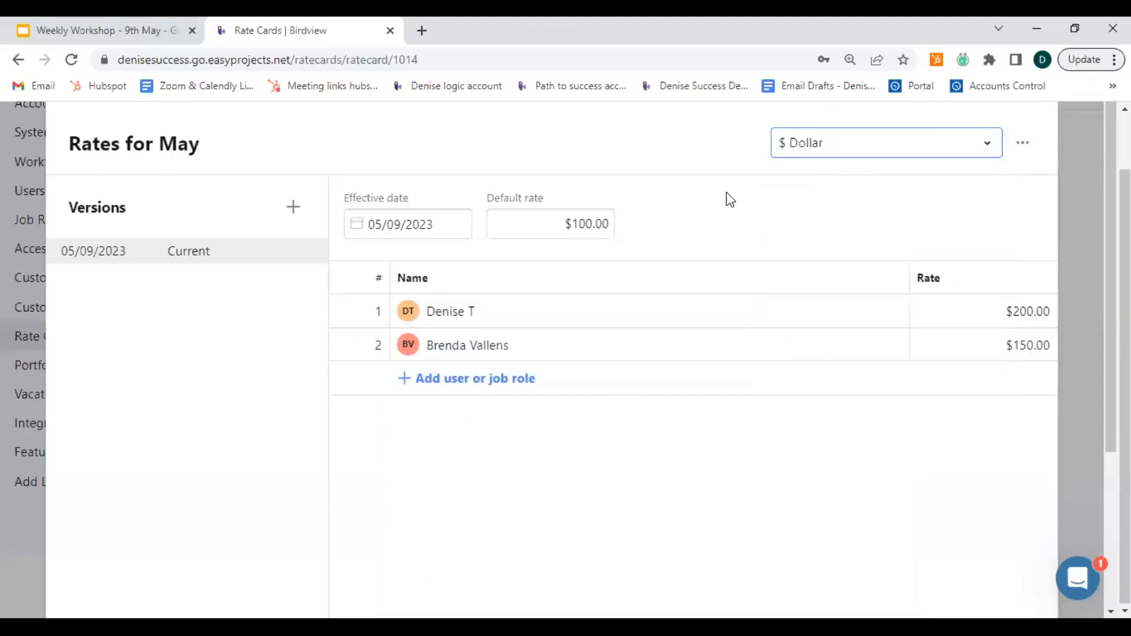
click(1026, 152)
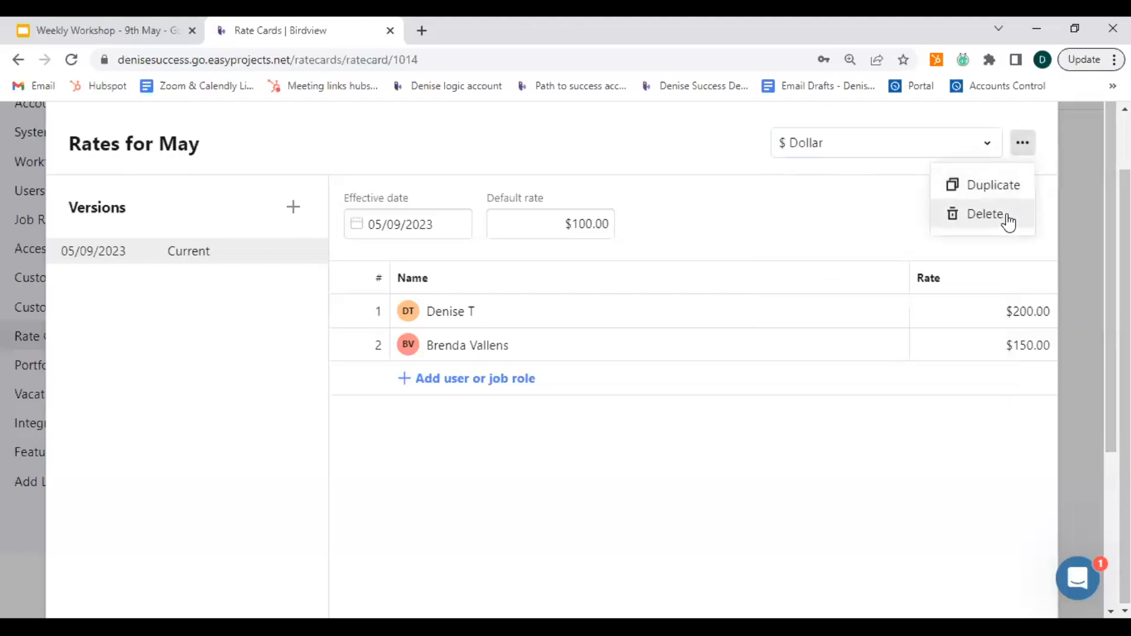
click(811, 215)
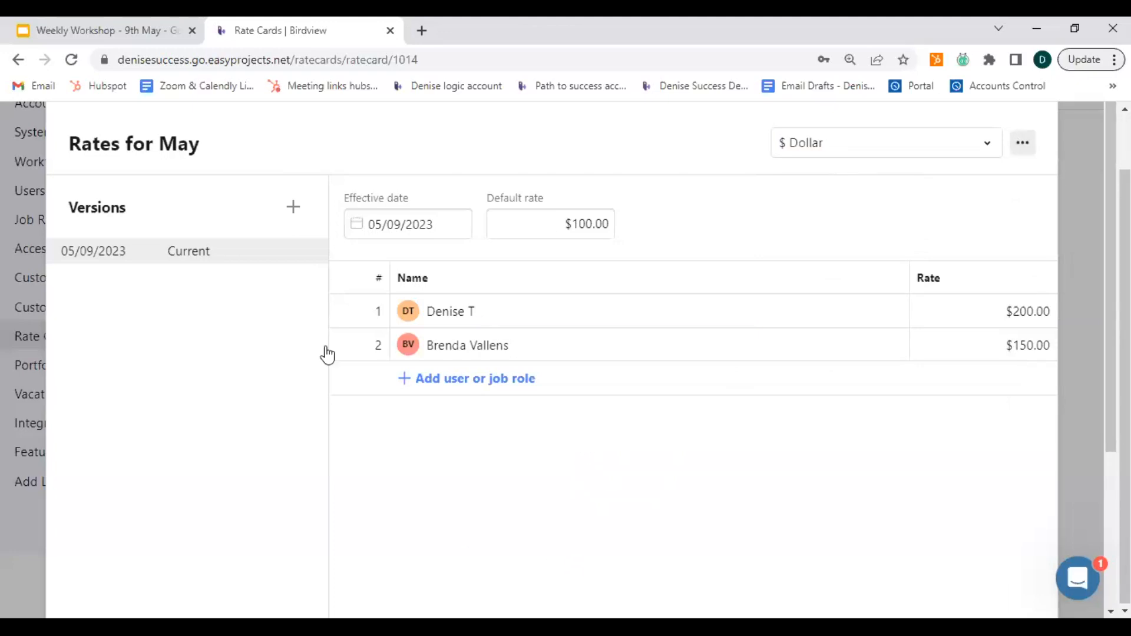
Add a new version of the Rates for May card and set its effective date to 06/05/2023.
click(297, 208)
click(294, 212)
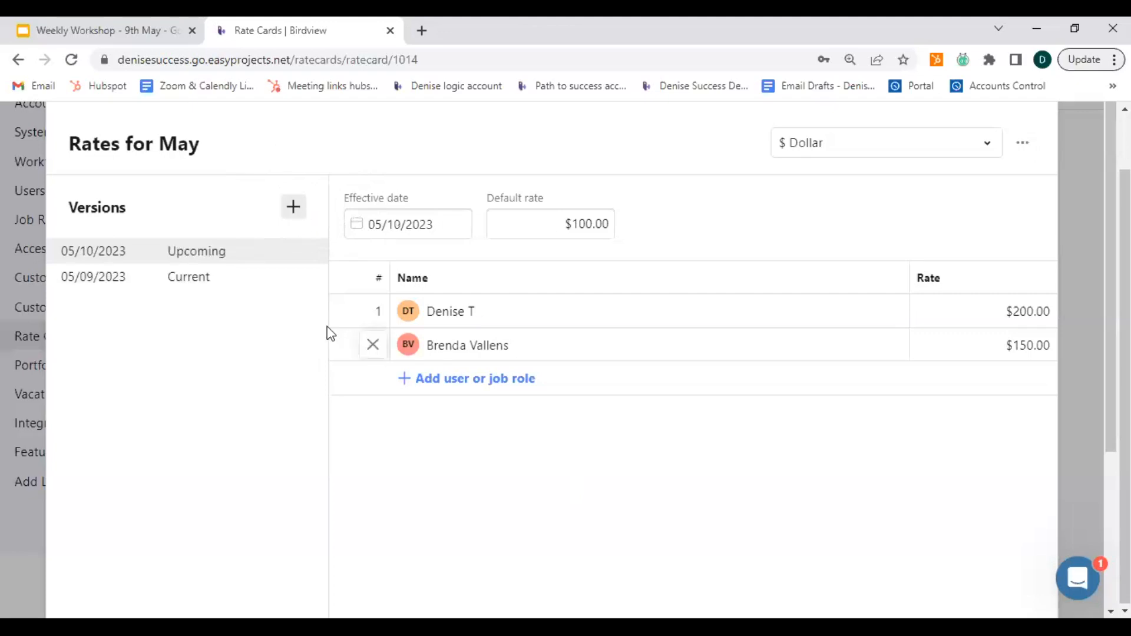
click(190, 259)
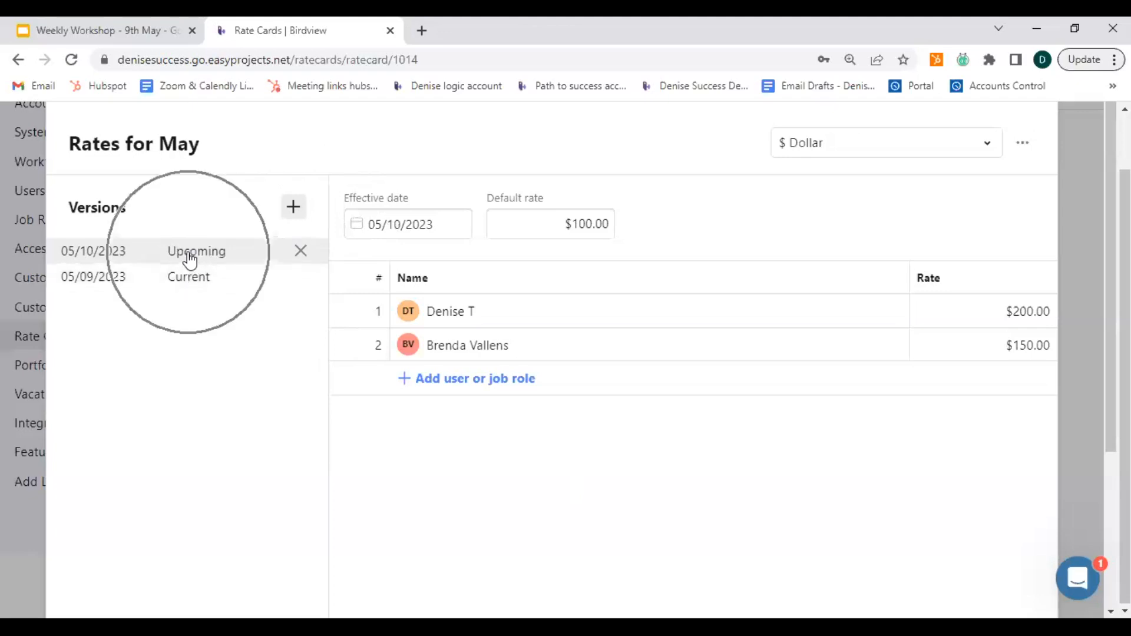
click(386, 223)
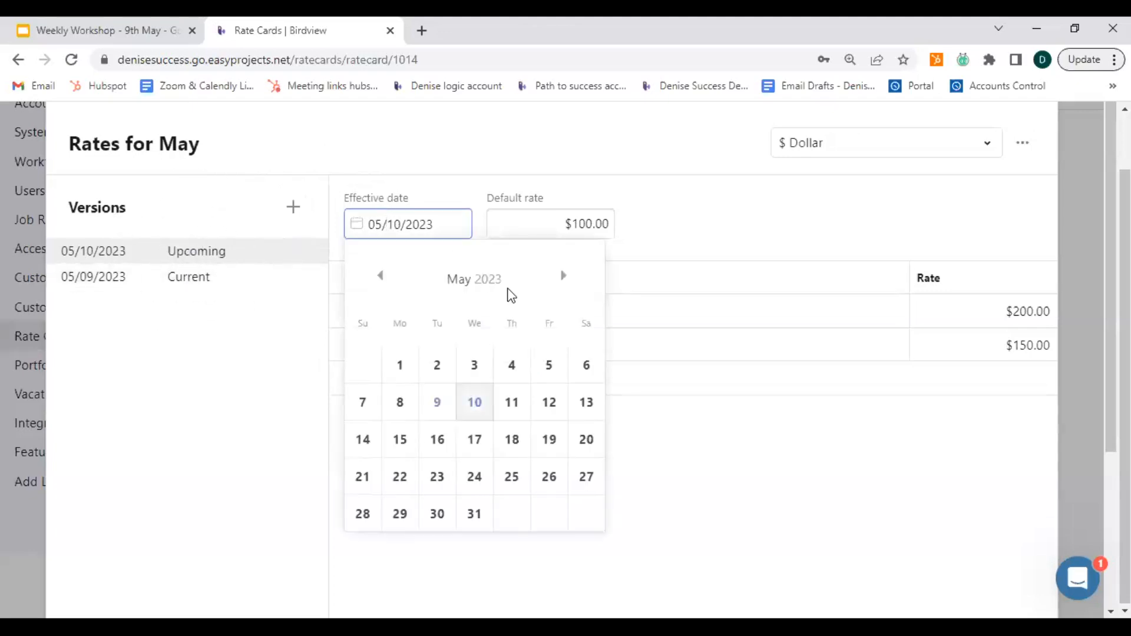
click(553, 284)
click(400, 402)
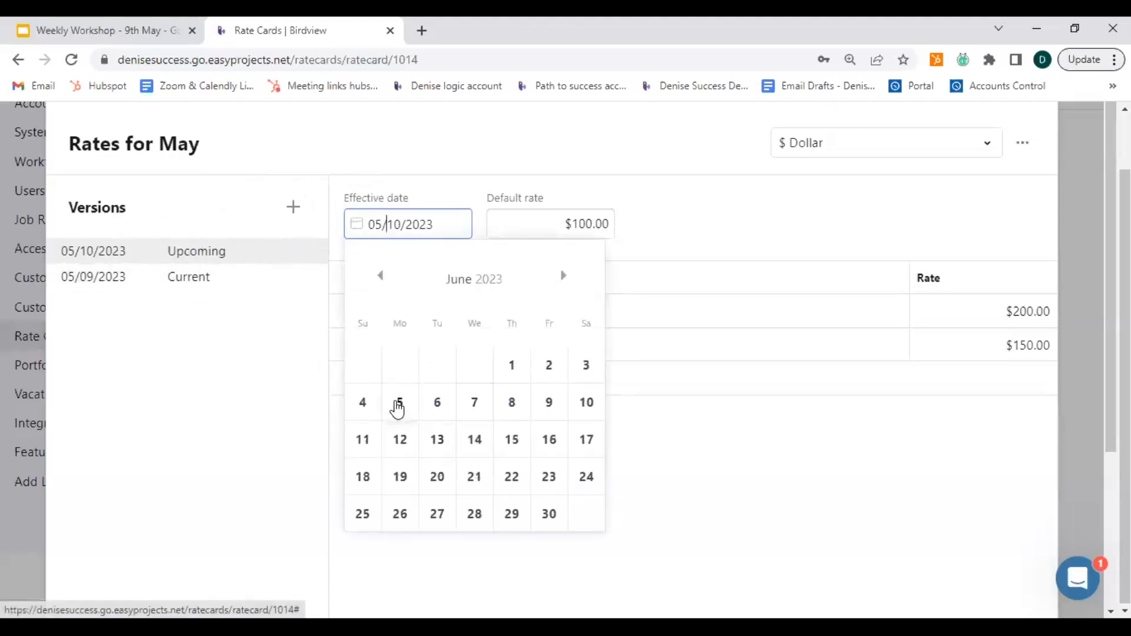
click(576, 223)
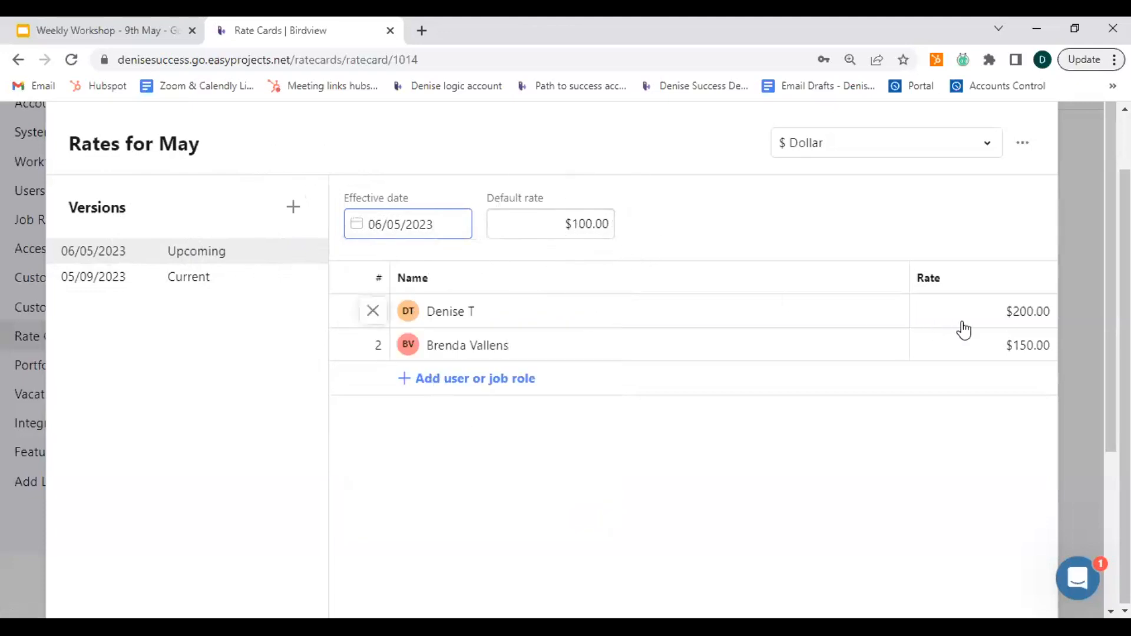
In the upcoming version, set the rate of user DT to 220 and the rate of user BV to 130.
click(1026, 315)
key(BackSpace)
text(220)
key(Return)
click(1023, 348)
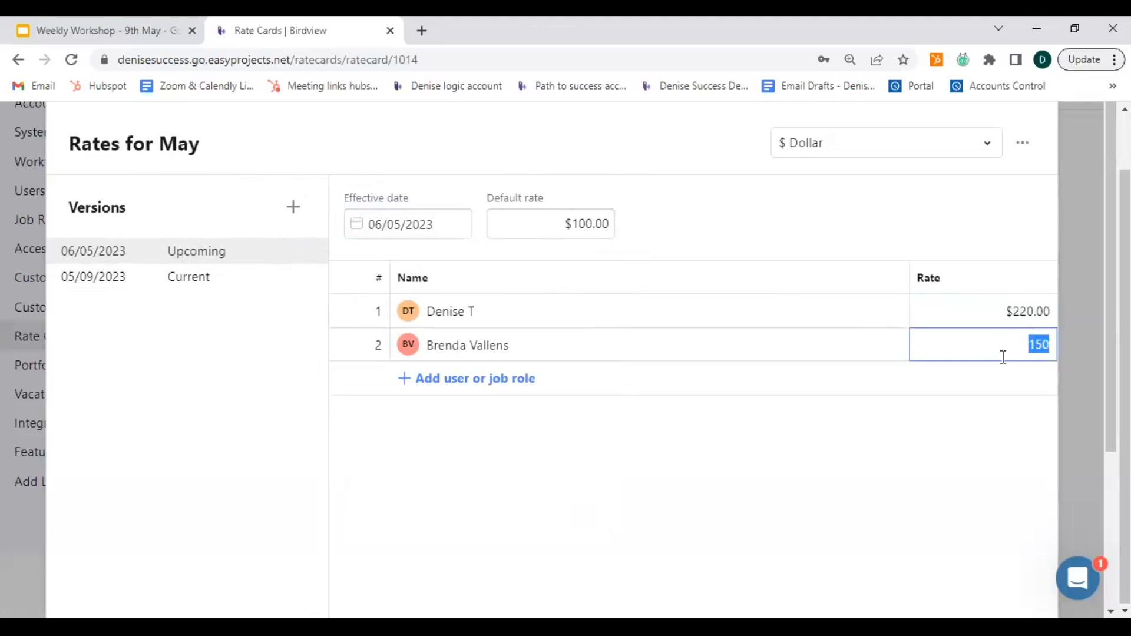
text(130)
key(Return)
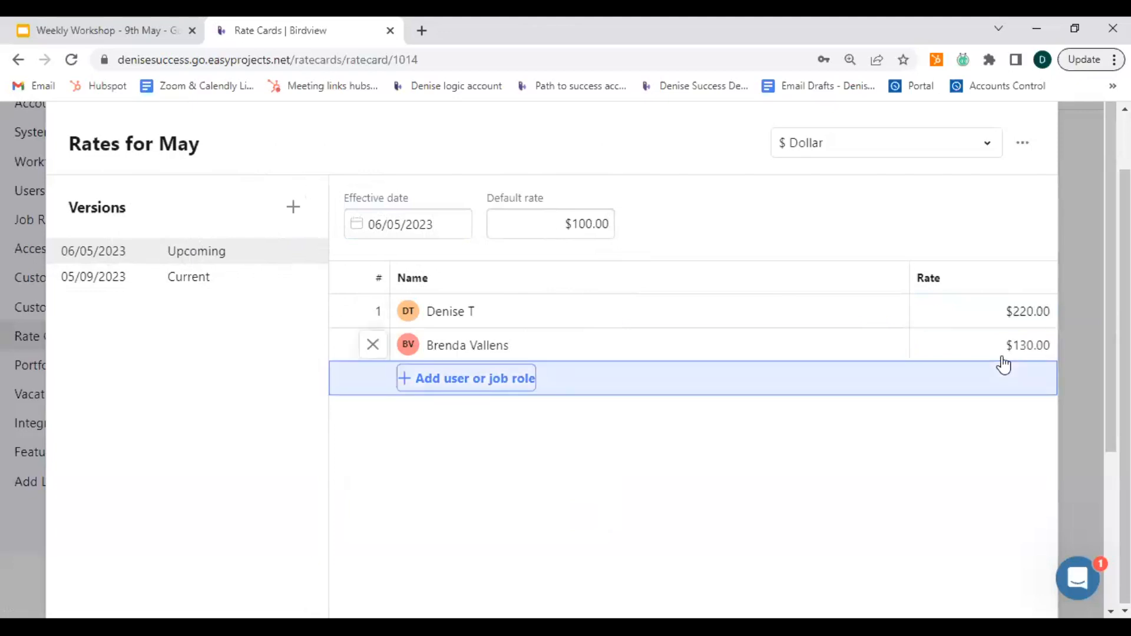
click(954, 458)
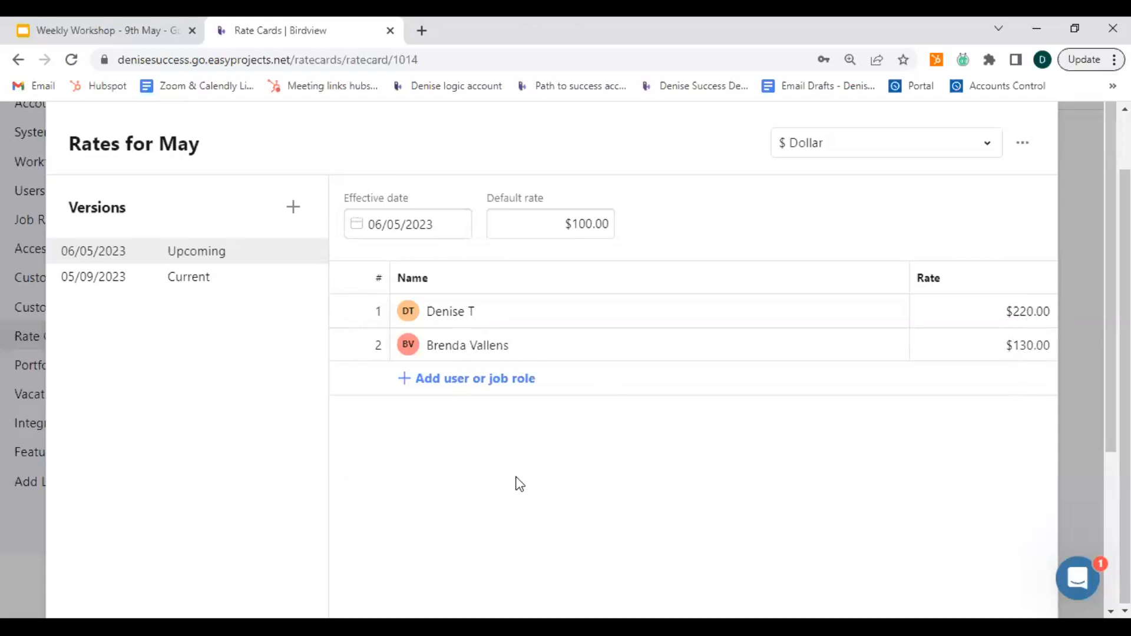
Save the Rates for May card with its current and upcoming versions.
click(417, 221)
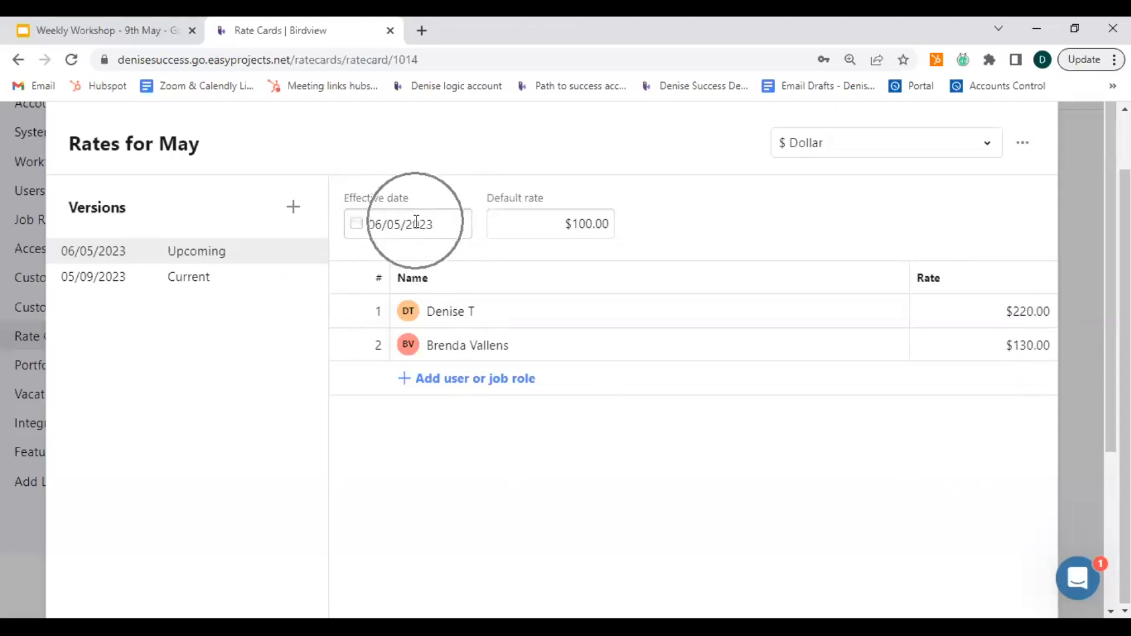
click(293, 206)
scroll(371, 459, down, 3)
scroll(371, 459, down, 1)
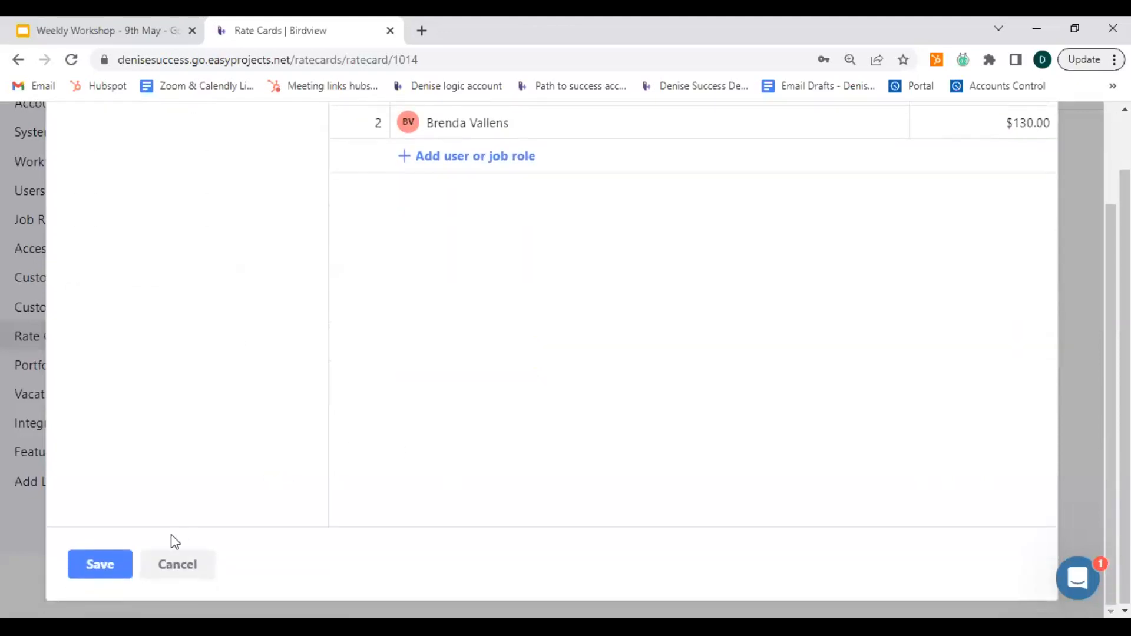
click(98, 567)
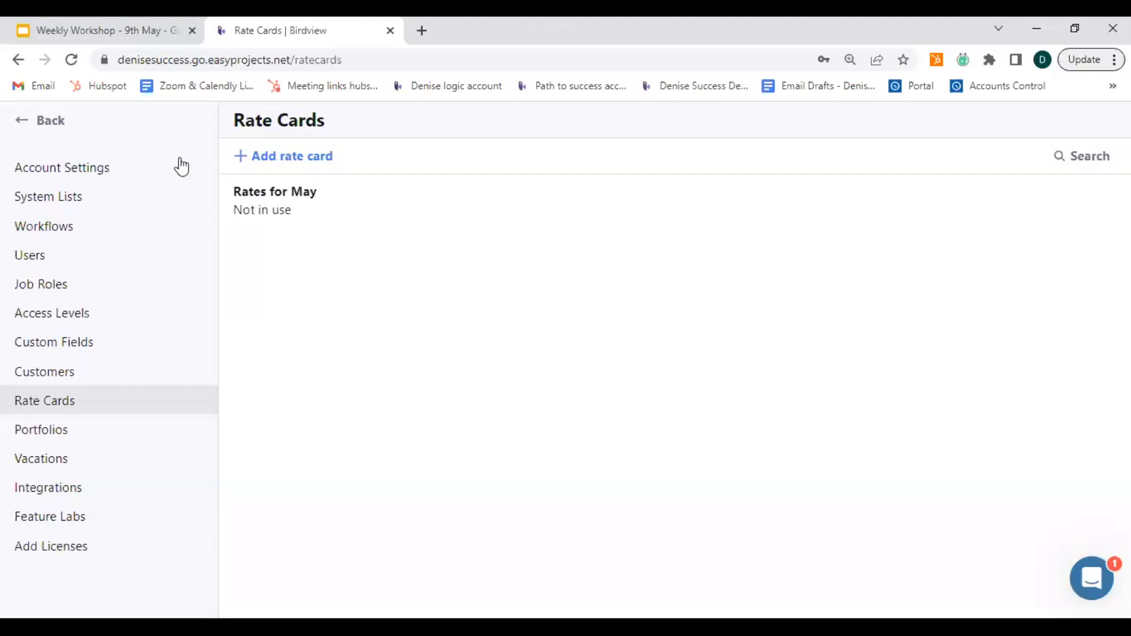
Leave the account settings for the Activity Center and examine the assignees and estimated hours of the Demo Project 5-9 tasks.
click(13, 122)
click(78, 222)
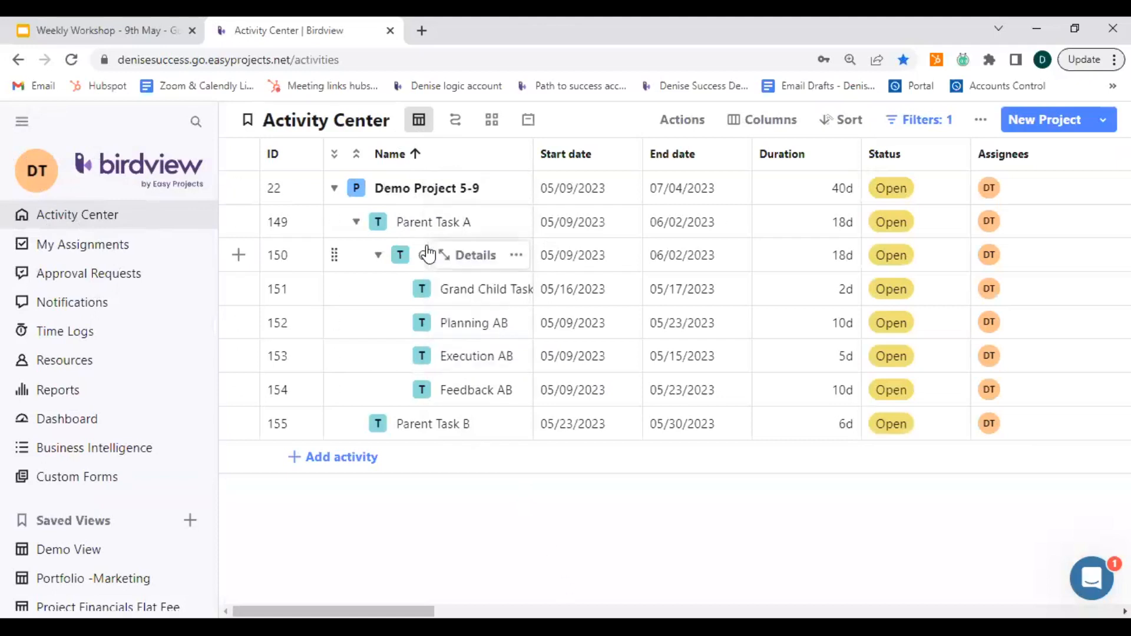
click(582, 191)
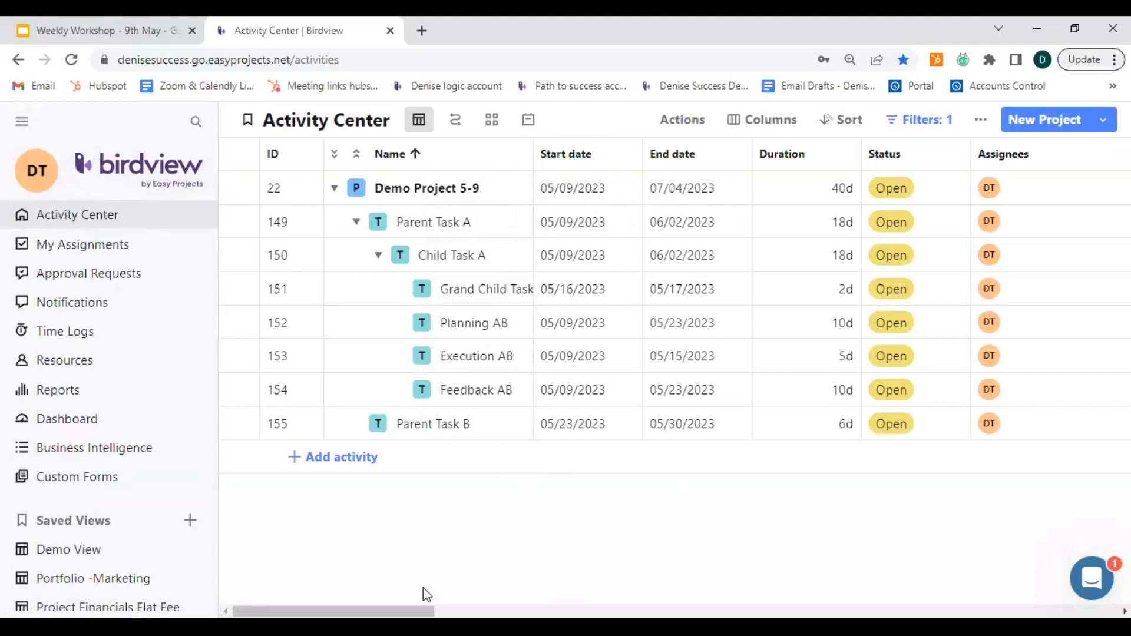
drag(333, 612, 365, 611)
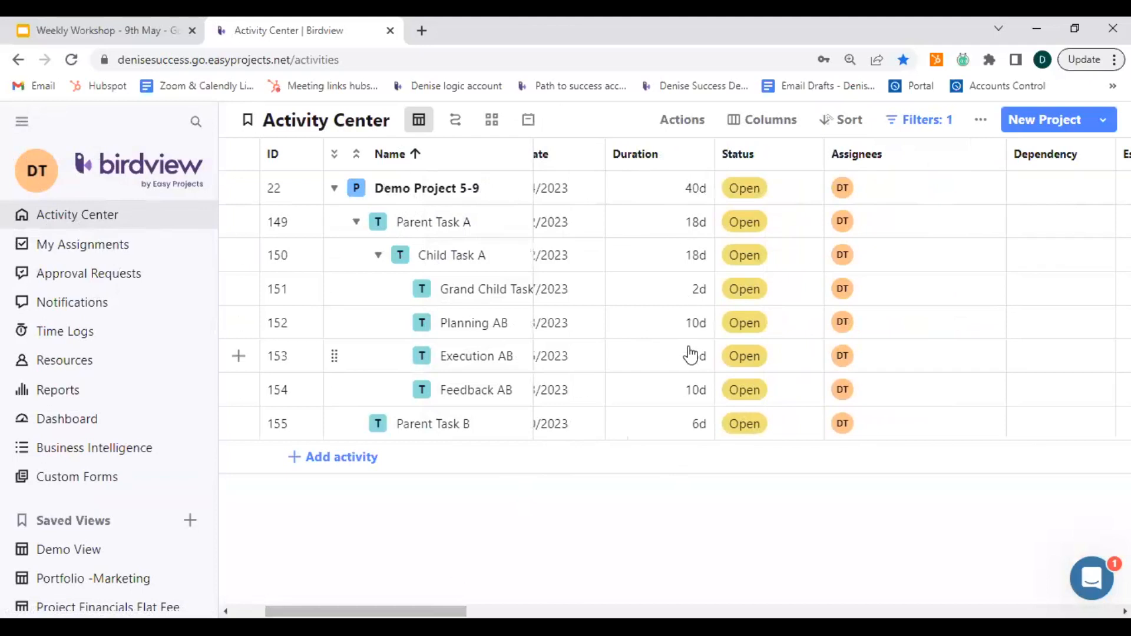
key(ctrl)
drag(365, 611, 385, 611)
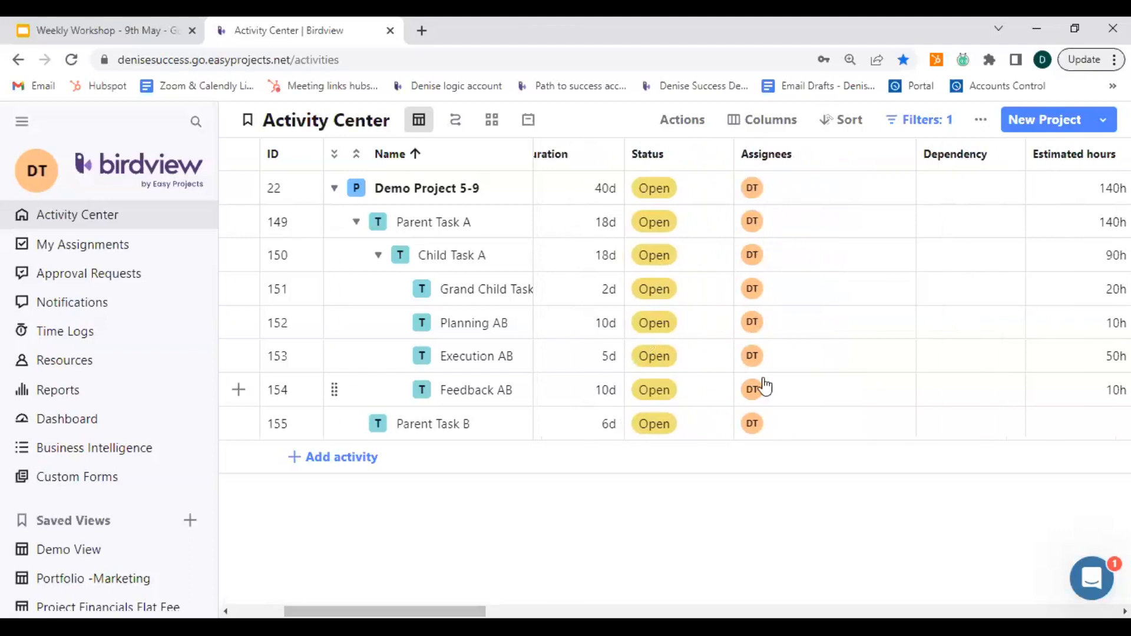
drag(384, 611, 461, 611)
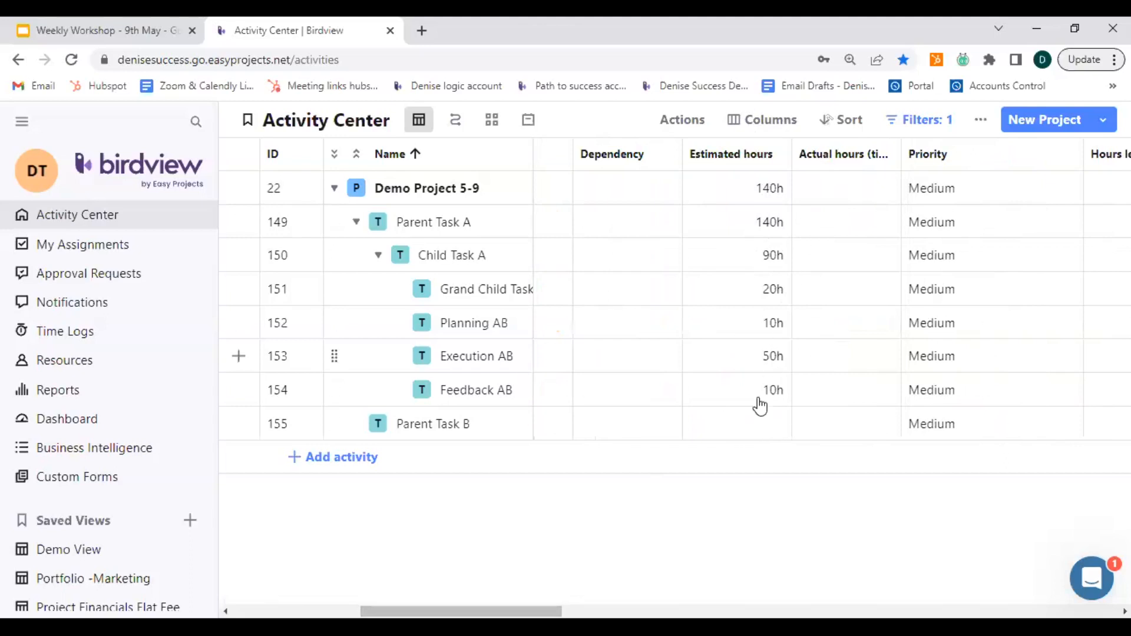
Open the details of Demo Project 5-9 and display the targets in its financials.
drag(461, 611, 333, 611)
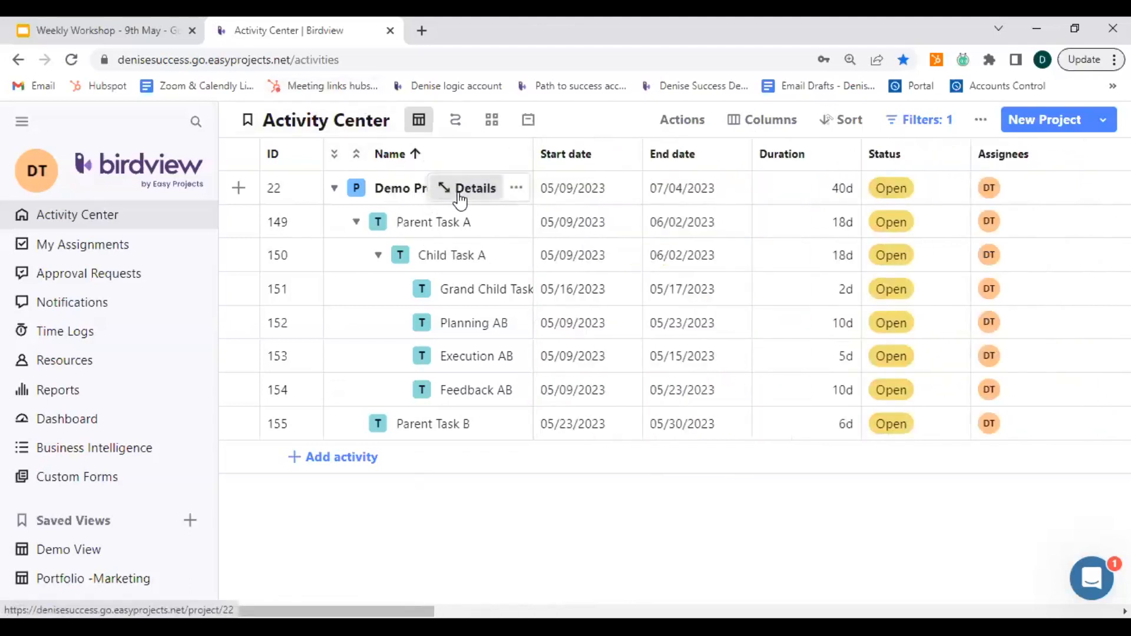
click(459, 190)
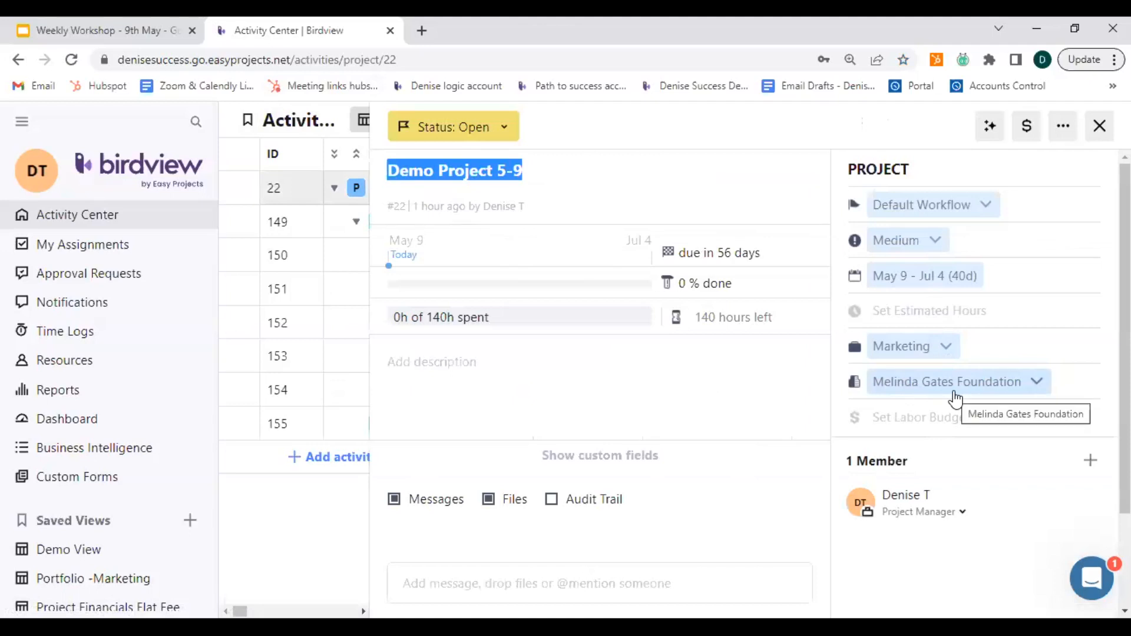
click(1030, 137)
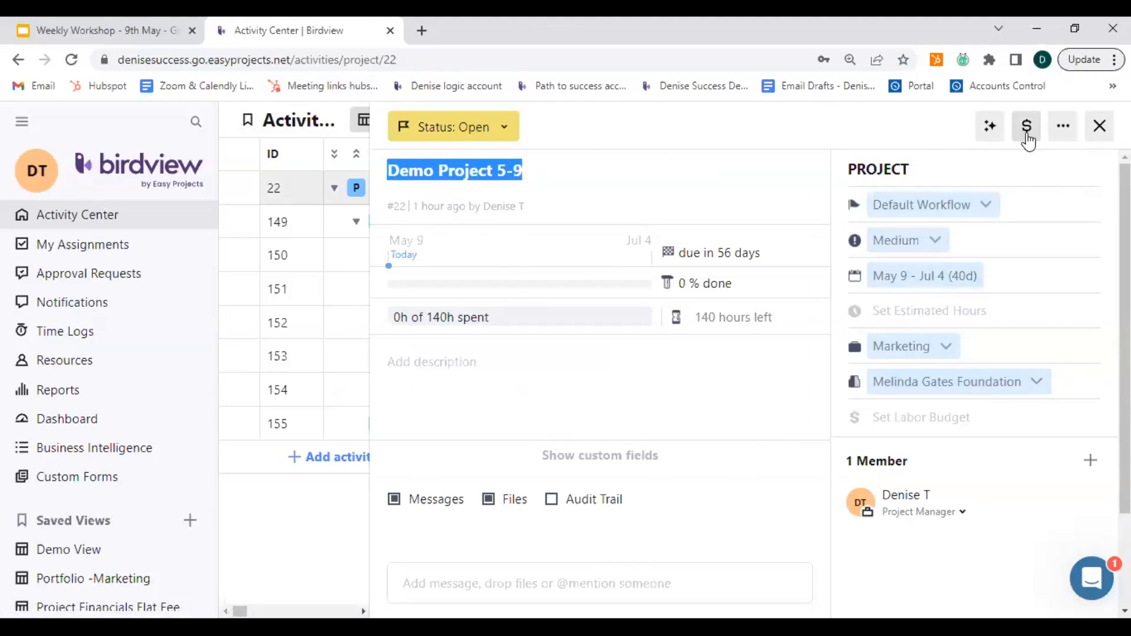
click(1027, 137)
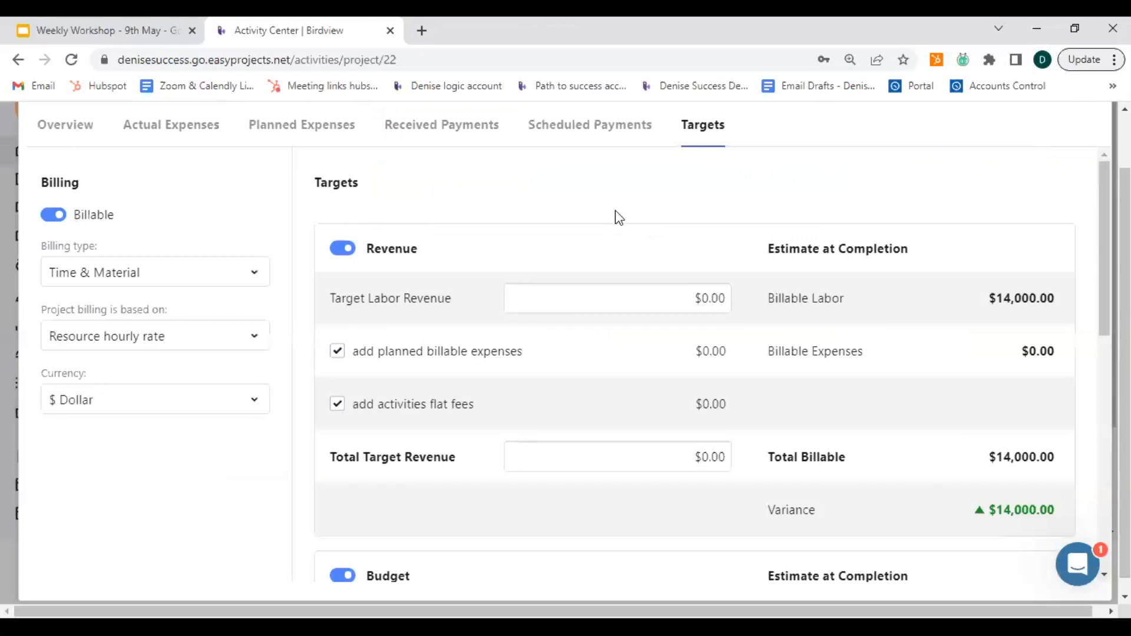
scroll(697, 253, up, 1)
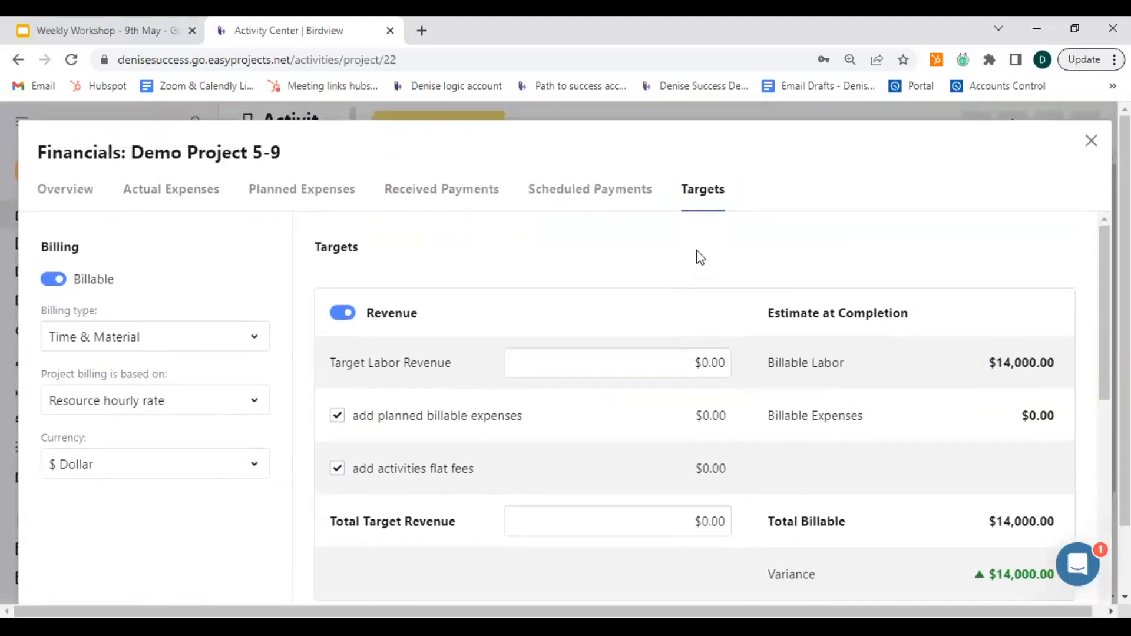
click(706, 198)
Make the project non-billable and review the budget targets that apply to it.
click(55, 286)
click(53, 282)
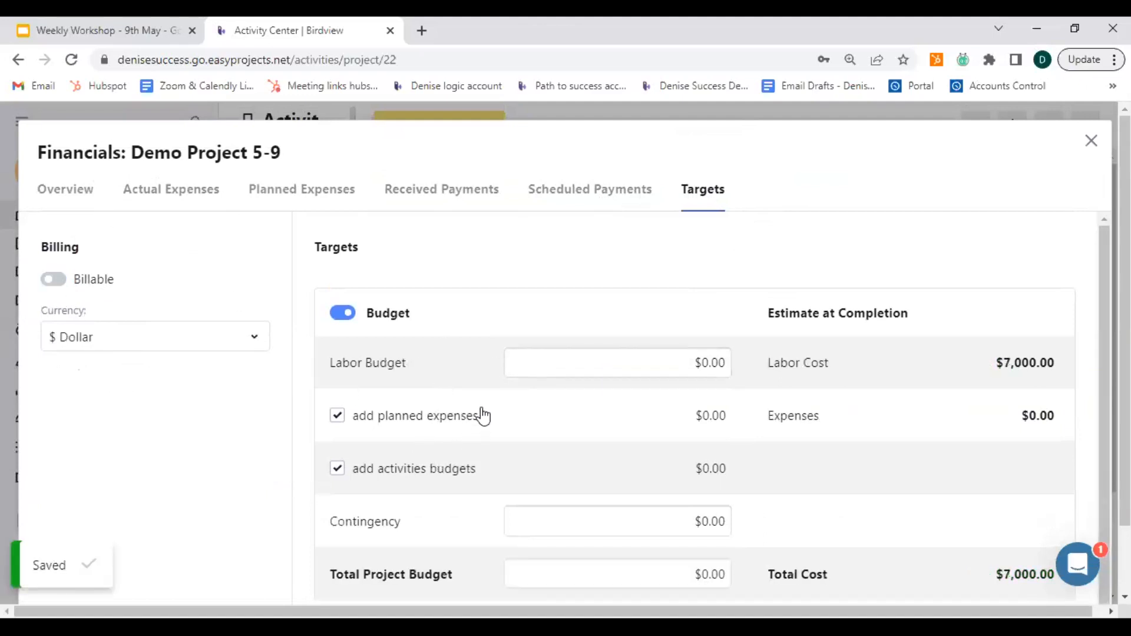
scroll(480, 414, down, 1)
scroll(484, 414, down, 1)
scroll(529, 485, up, 1)
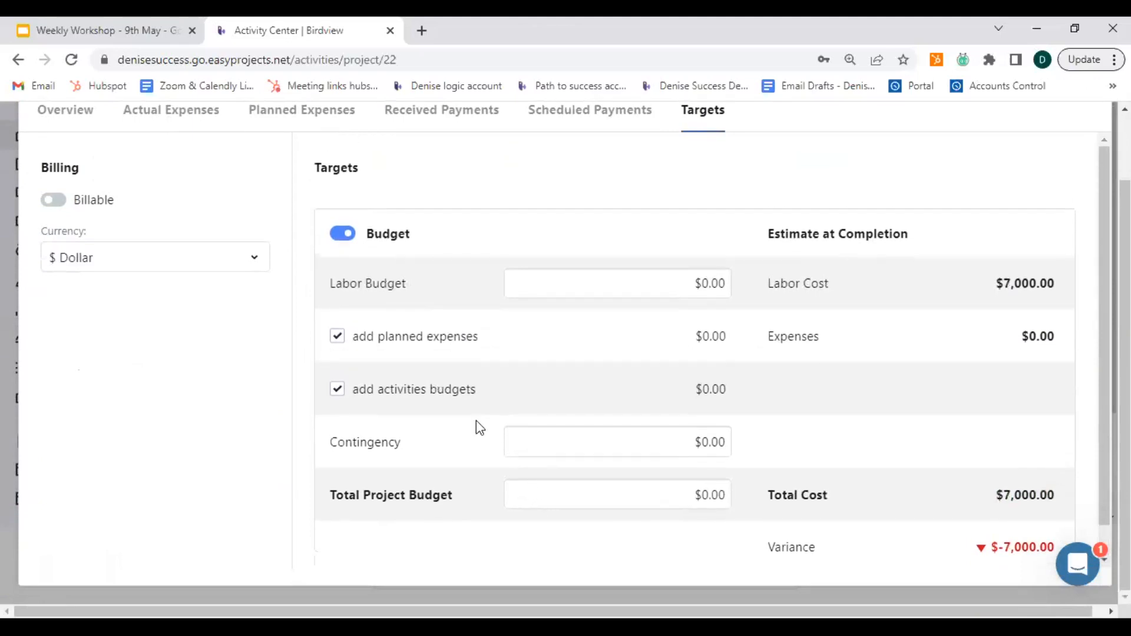
Make the project billable again and review its revenue, budget and profit targets.
click(54, 201)
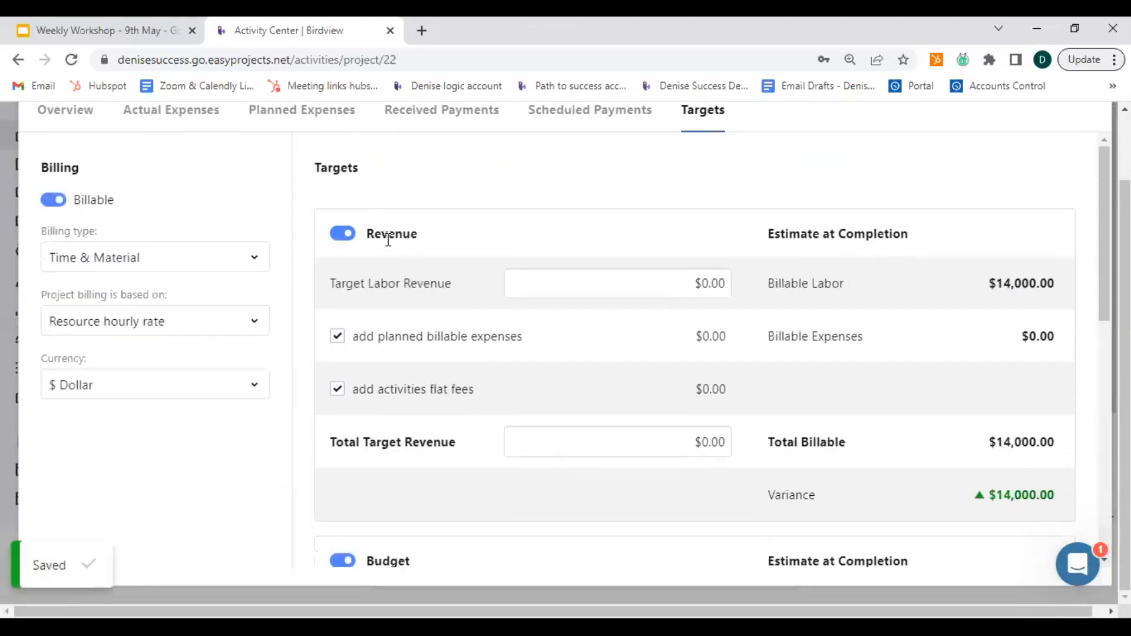
scroll(412, 328, down, 6)
scroll(416, 330, down, 3)
click(403, 393)
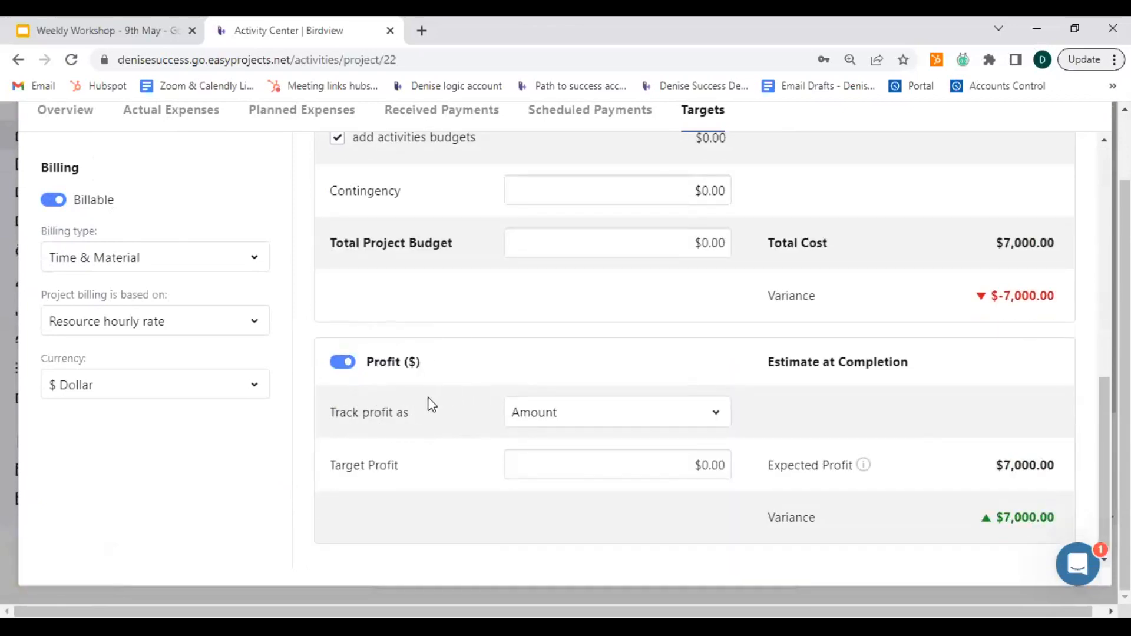
scroll(432, 405, up, 10)
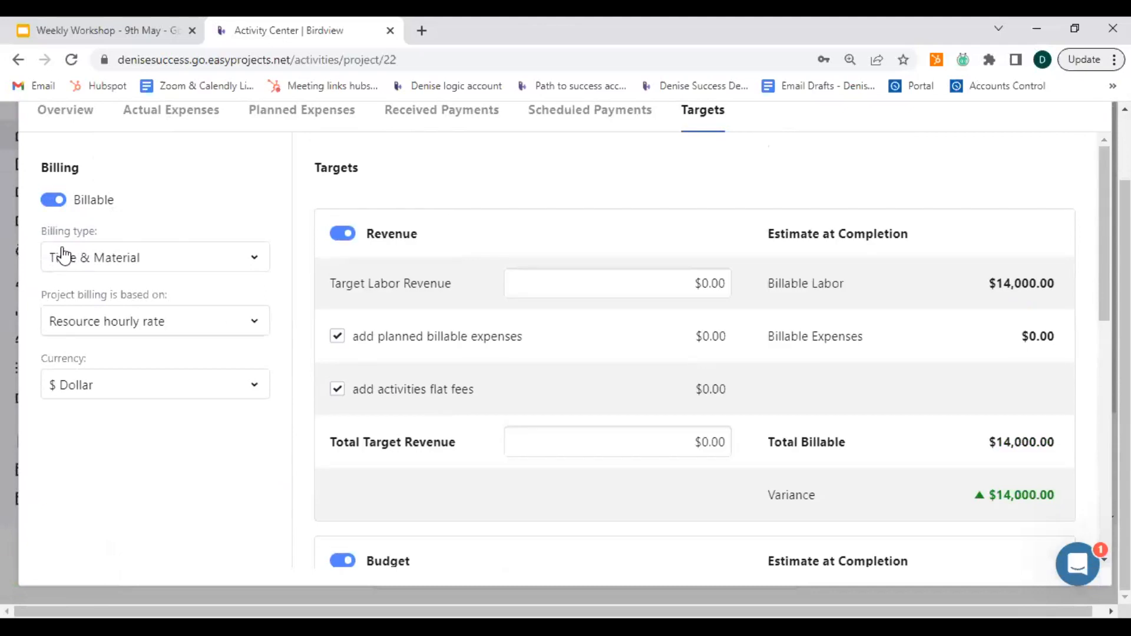
Change the project's billing type to Project flat fee and check the budget and profit targets.
click(154, 268)
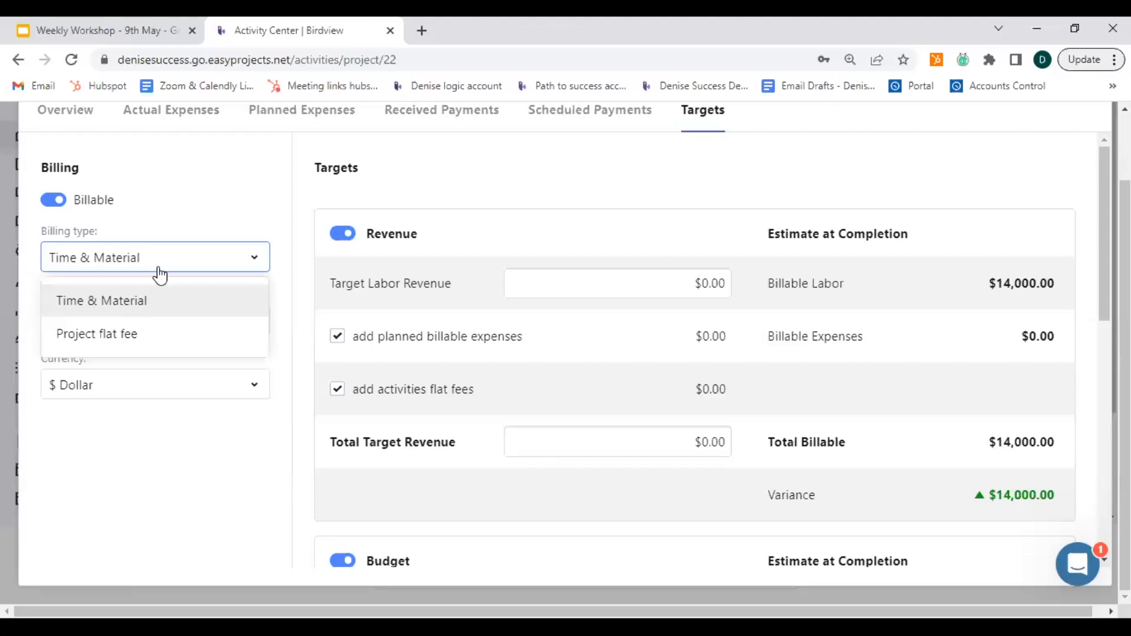
click(140, 336)
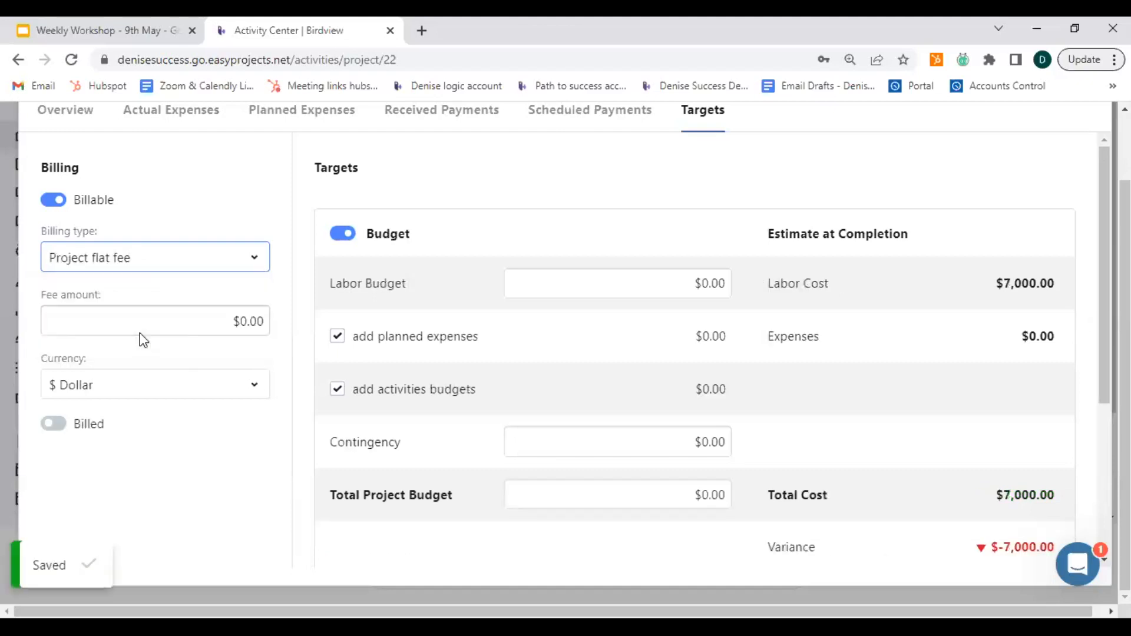
scroll(402, 417, down, 4)
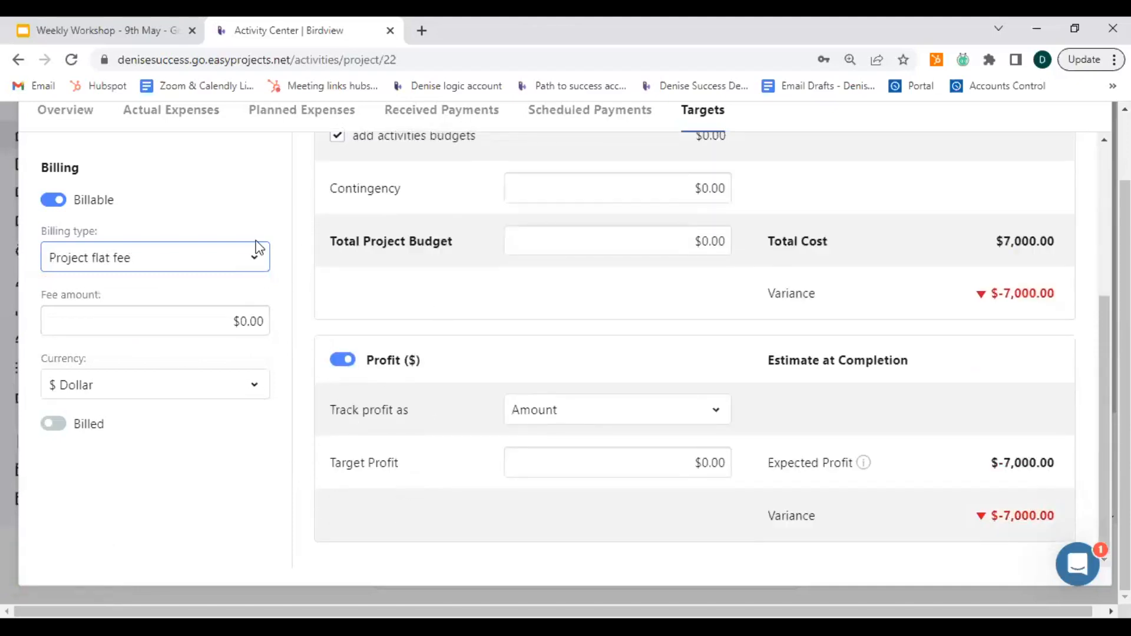
Set the project's billing type back to Time & Material.
click(252, 257)
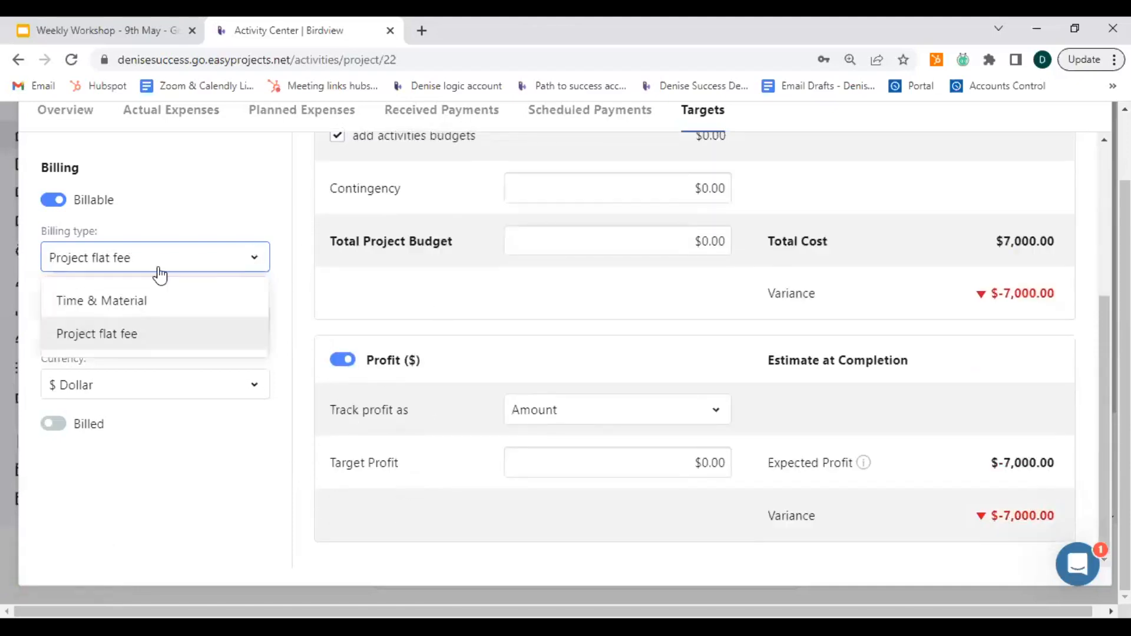
click(82, 301)
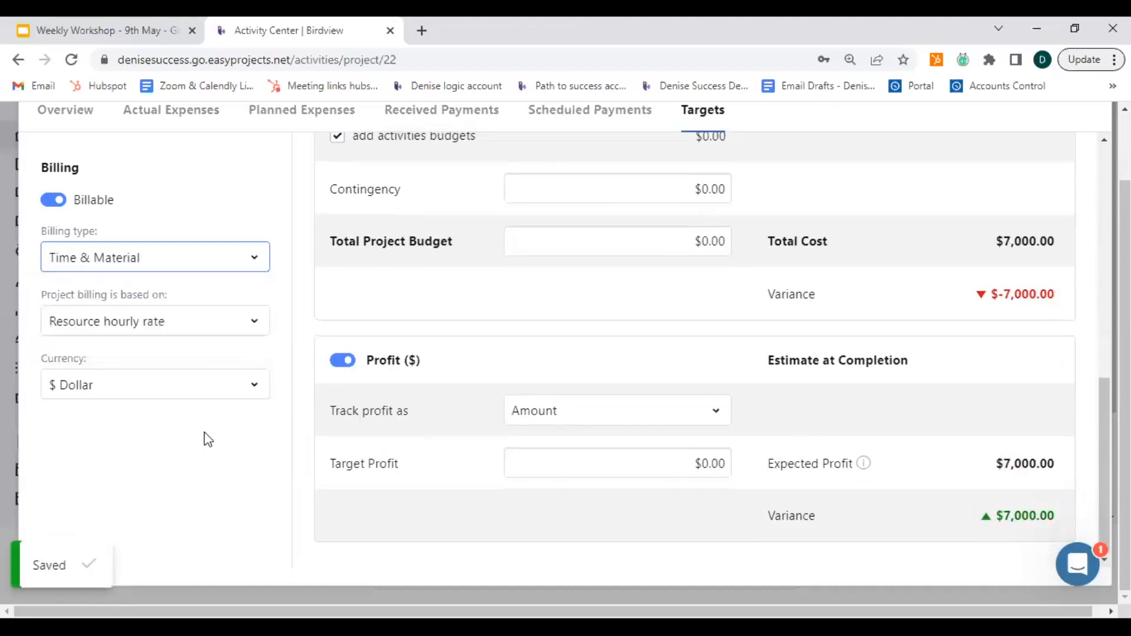
scroll(386, 443, up, 10)
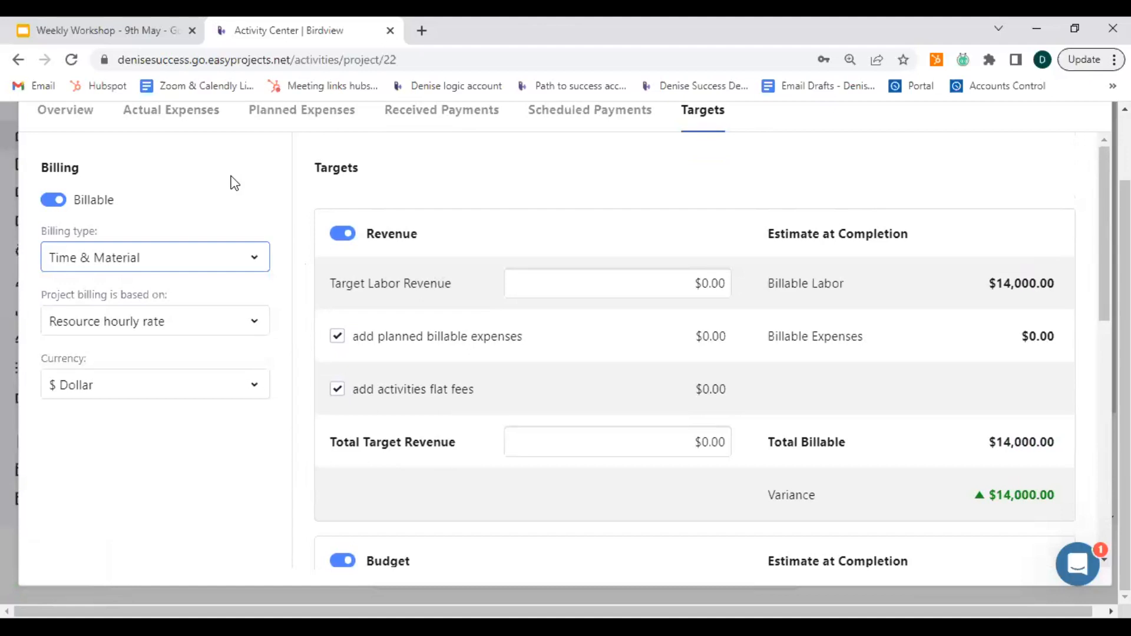
Examine the available billing bases and compare the estimated labor cost with the billable labor under the resource hourly rate.
click(252, 327)
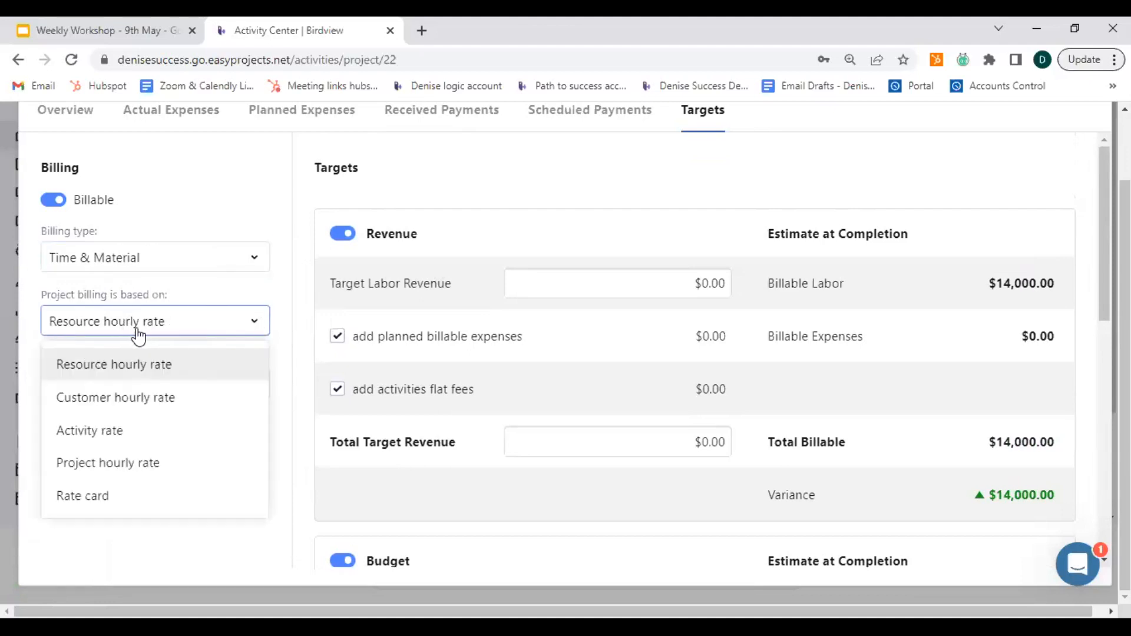
click(242, 210)
scroll(907, 436, down, 3)
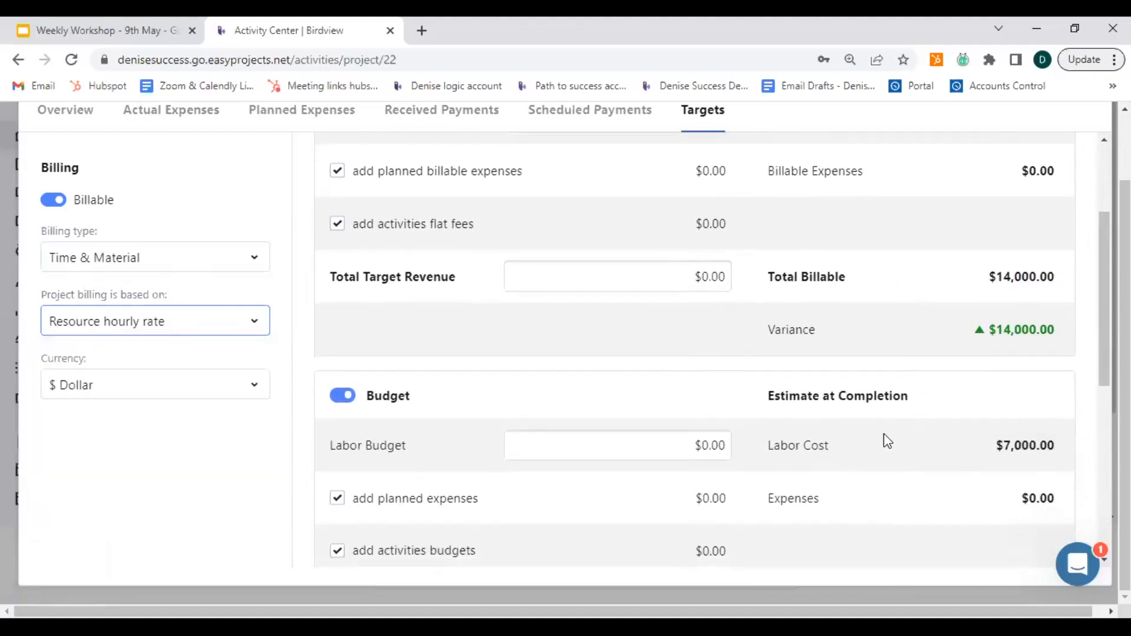
click(1023, 452)
click(1023, 453)
scroll(950, 466, up, 3)
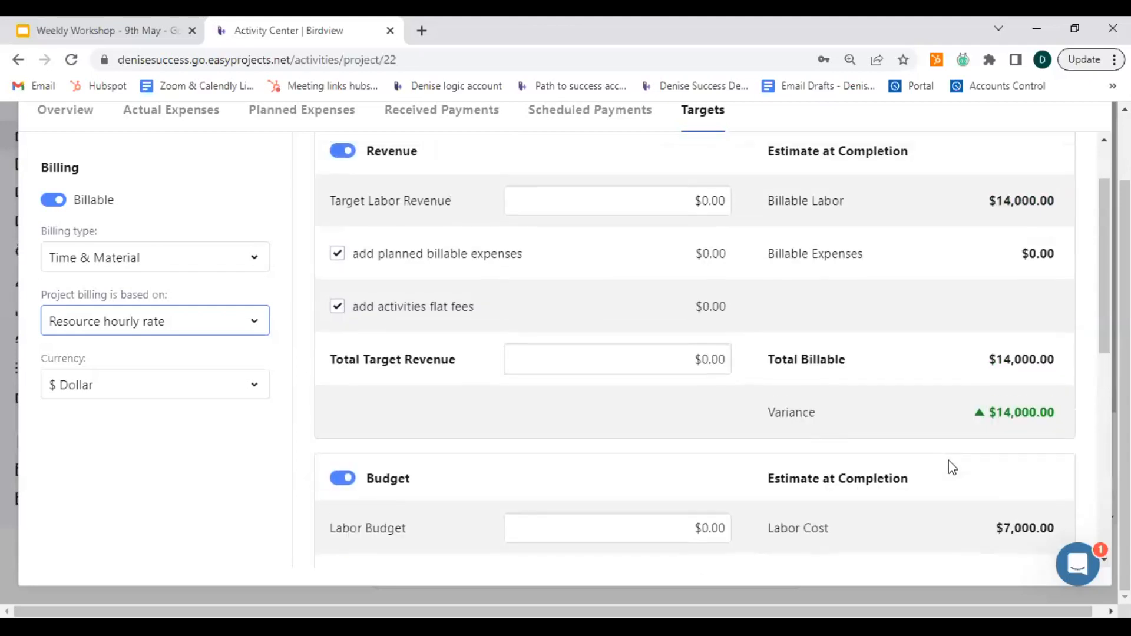
click(837, 298)
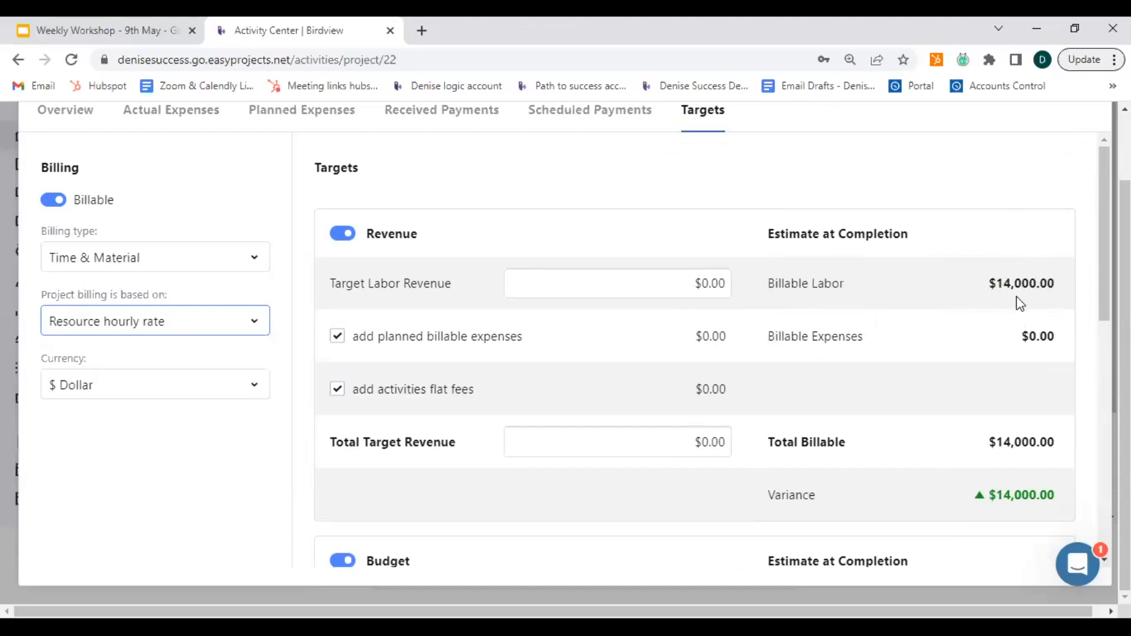
scroll(1015, 295, up, 2)
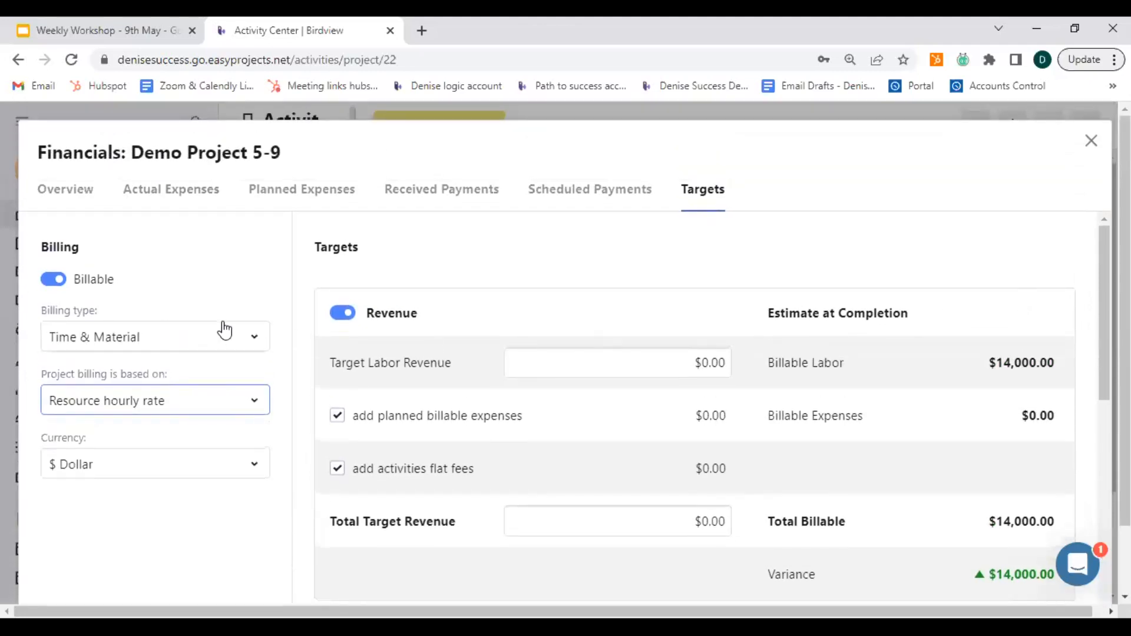
Base the project billing on the Customer hourly rate and compare the estimated labor cost with the billable labor.
click(252, 402)
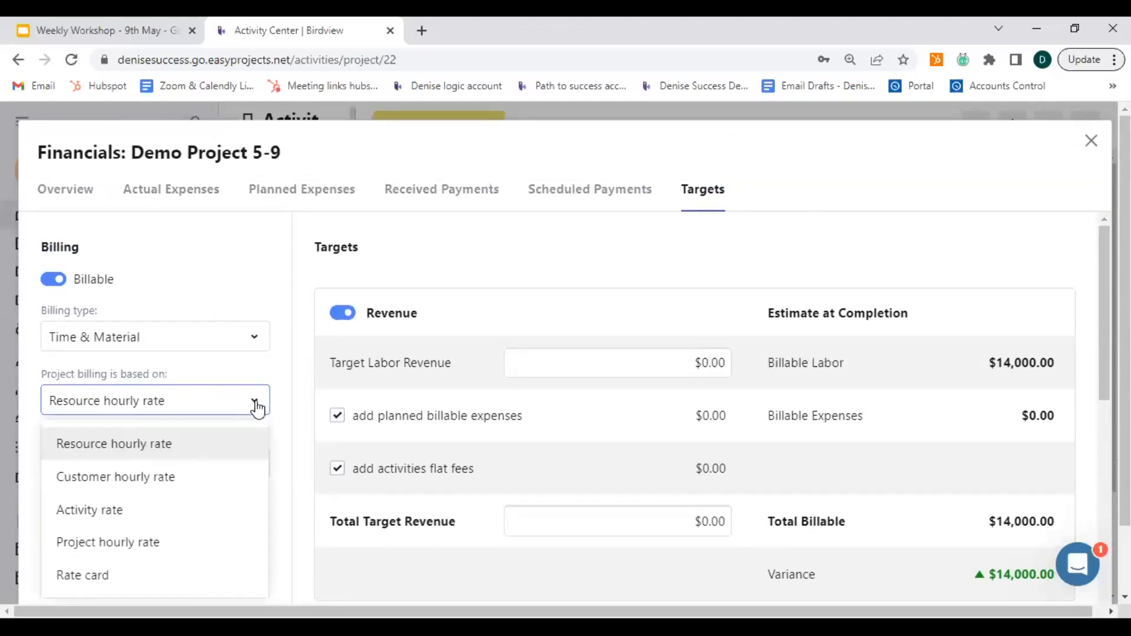
click(172, 487)
scroll(755, 417, down, 4)
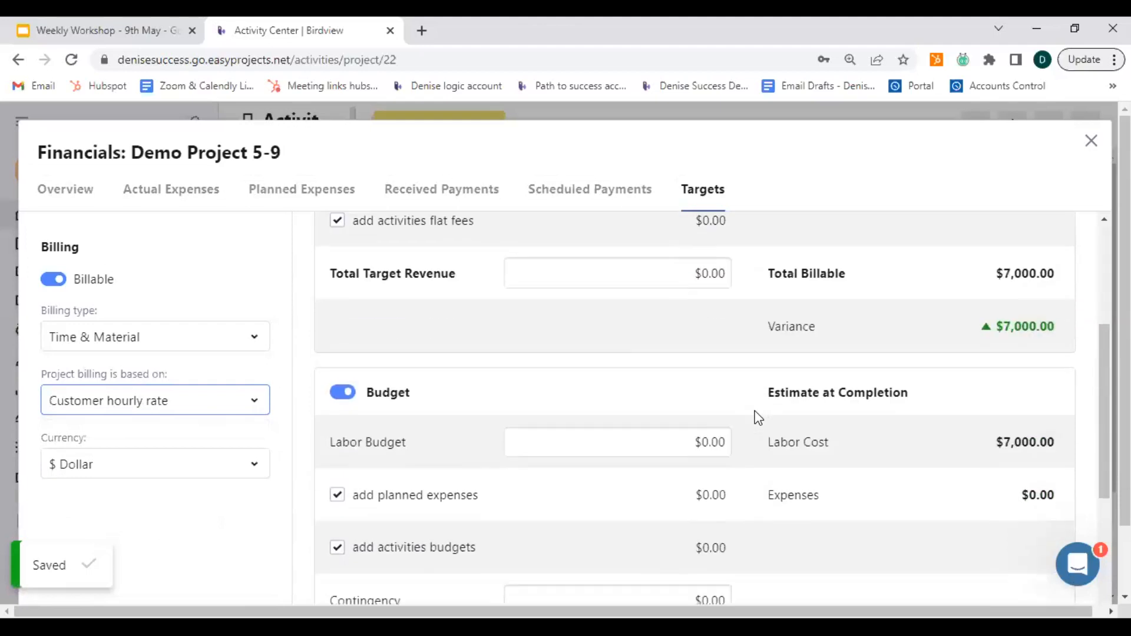
click(1022, 446)
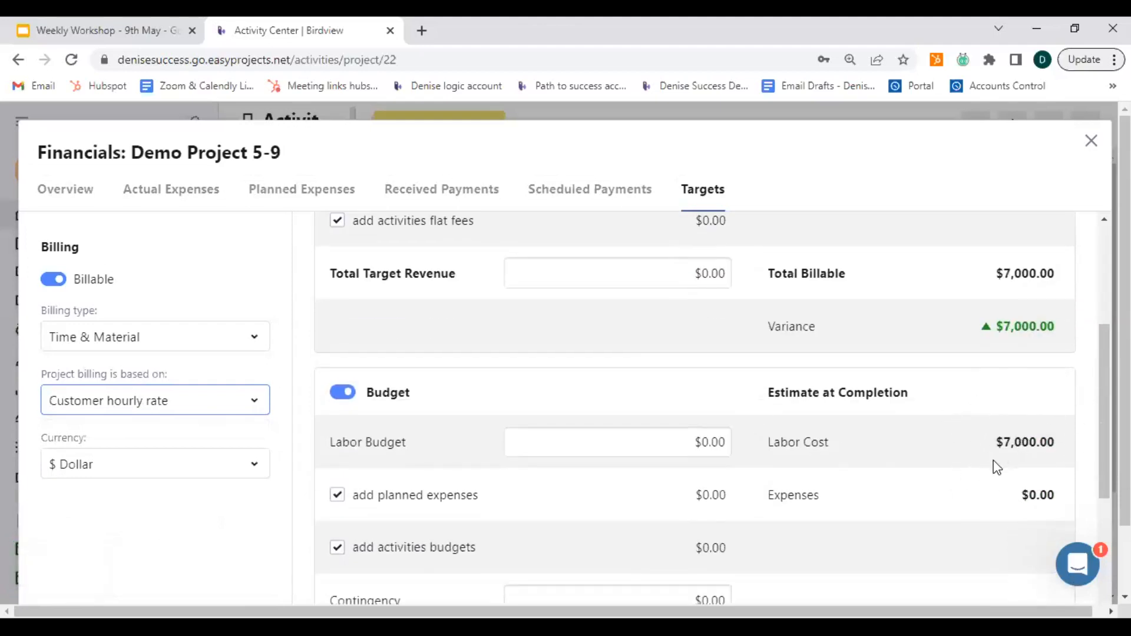
scroll(1019, 445, up, 4)
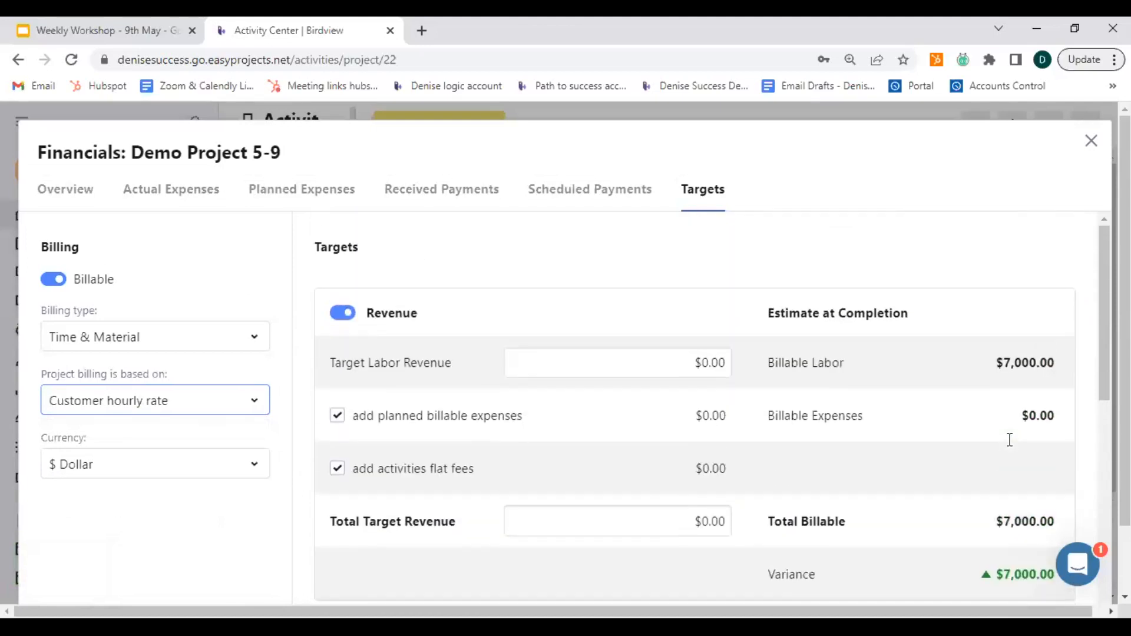
click(1016, 372)
Base the project billing on a rate card and select the Rates for May card.
click(220, 400)
key(ctrl)
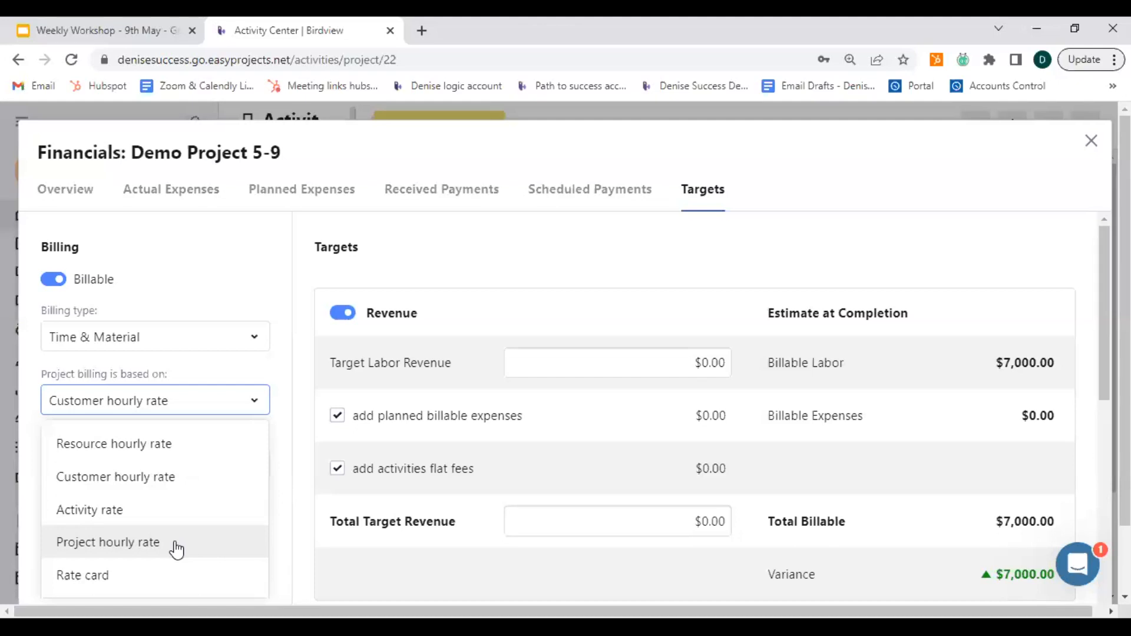
scroll(177, 518, down, 1)
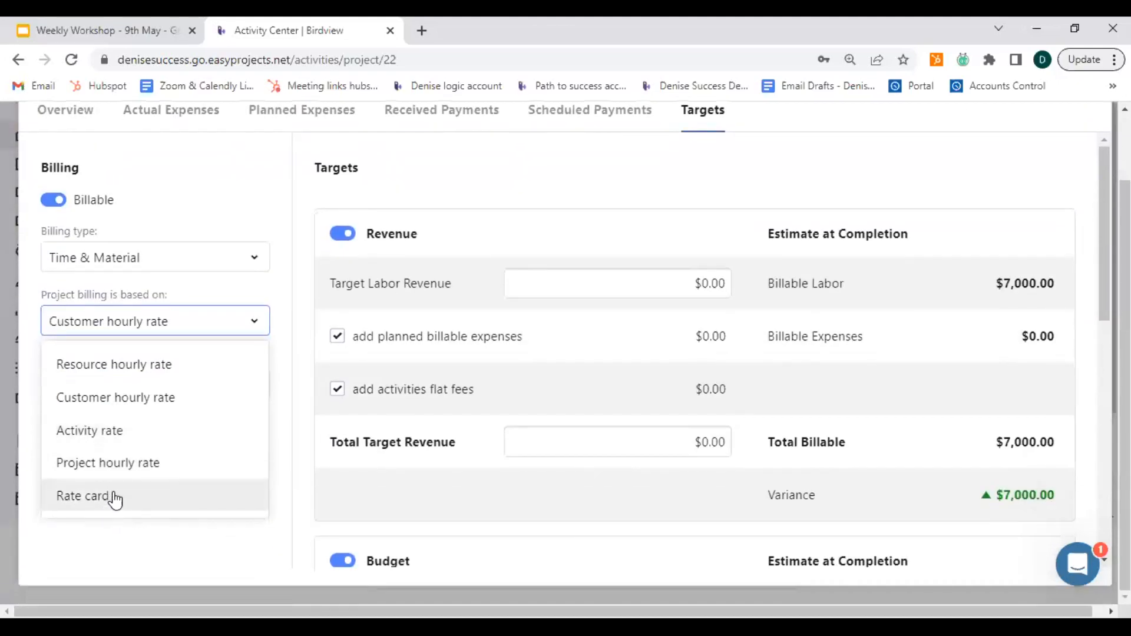
click(115, 502)
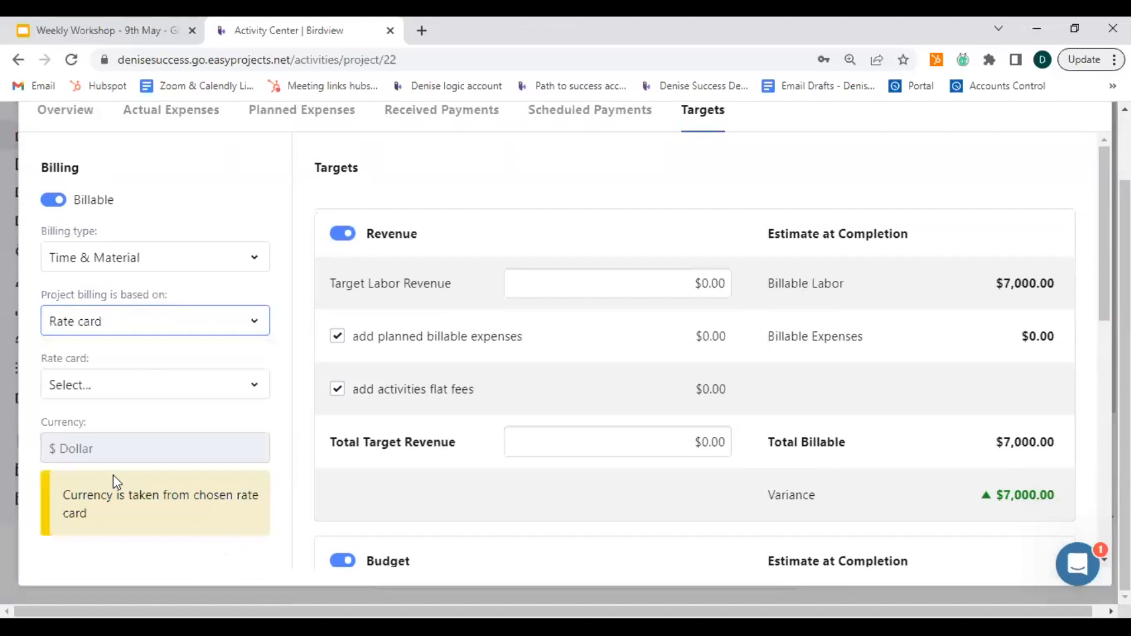
click(125, 512)
click(81, 444)
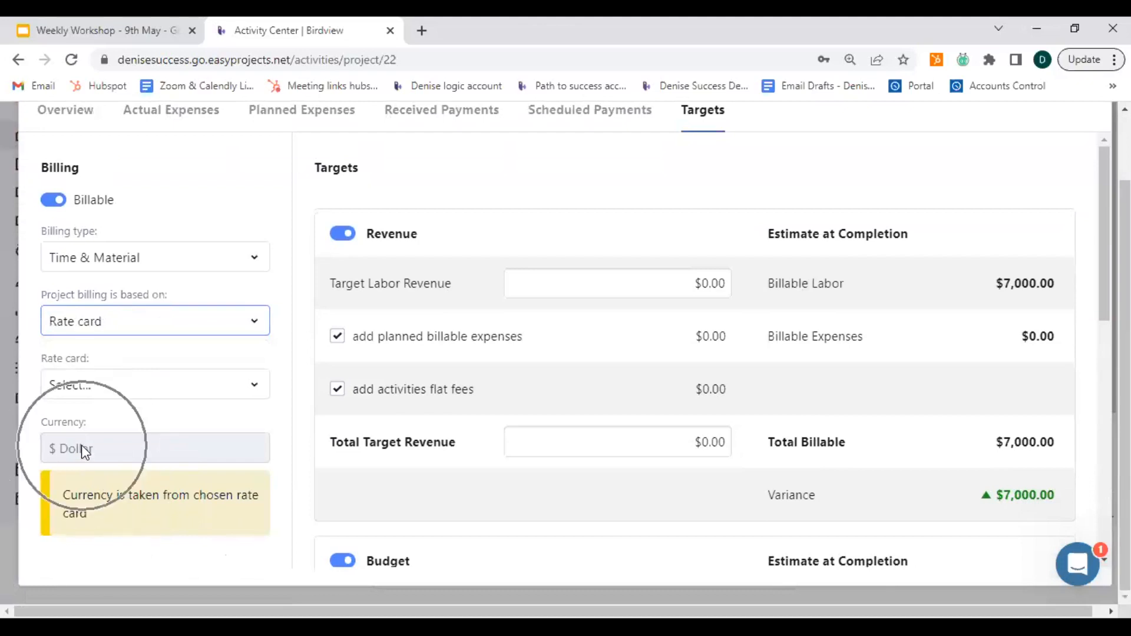
click(129, 392)
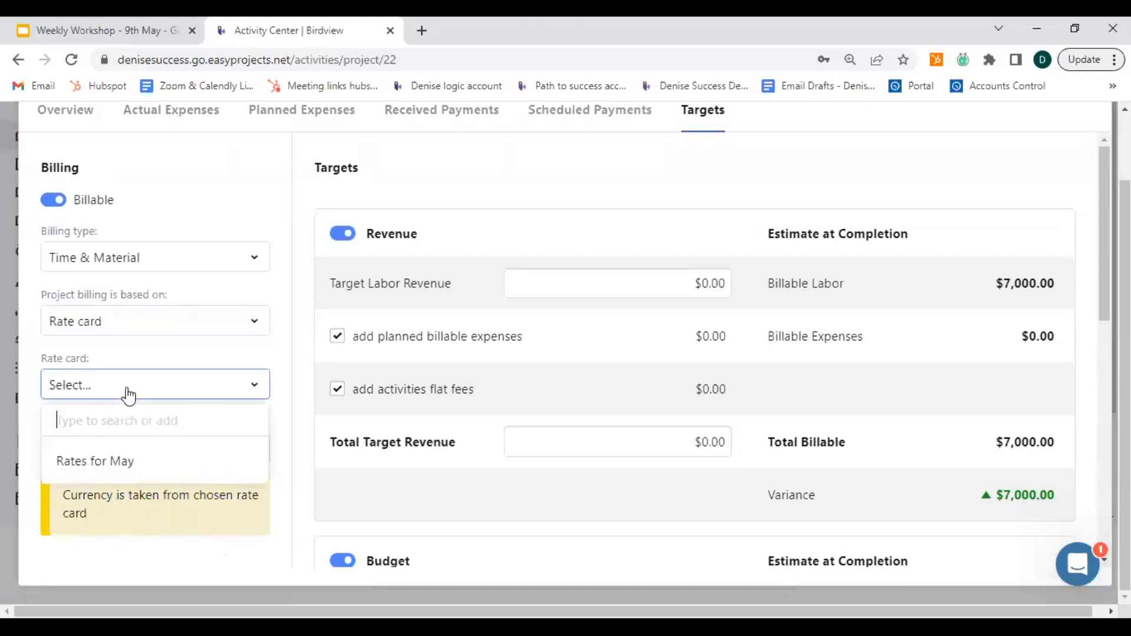
click(113, 469)
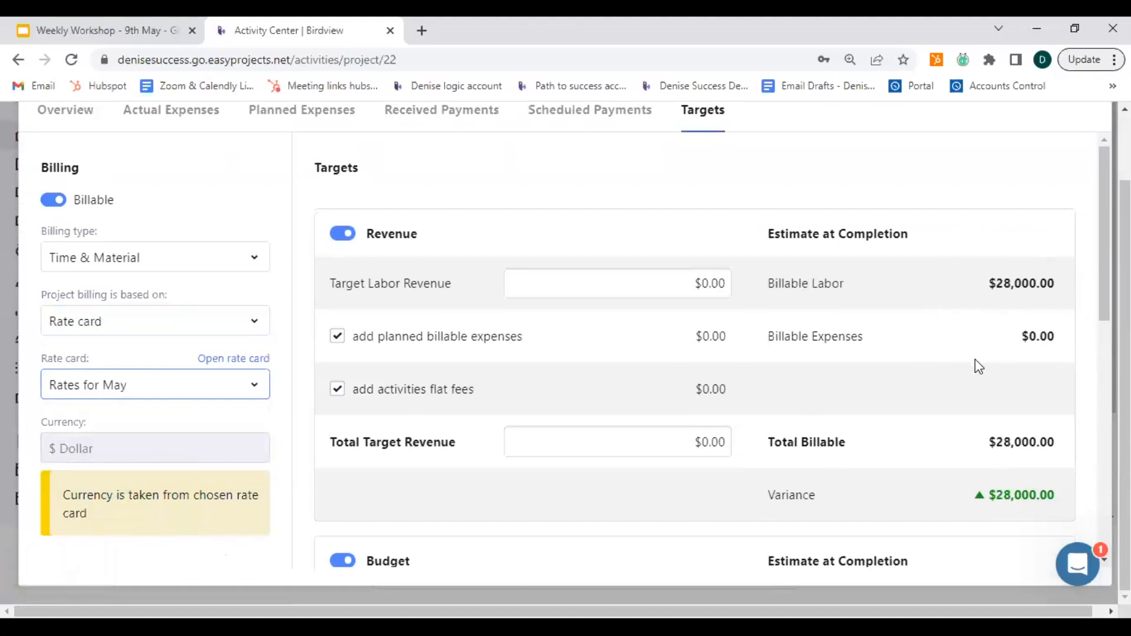
Examine the revenue, budget and profit estimates under the Rates for May card, and the list of available billing bases.
scroll(946, 349, down, 3)
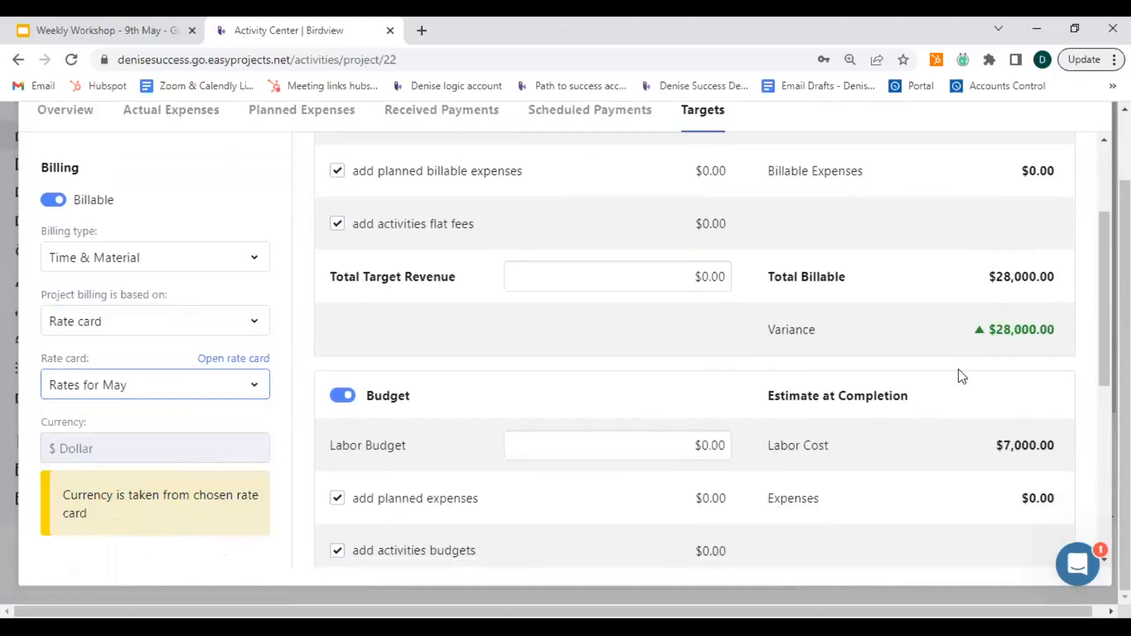
scroll(924, 460, down, 4)
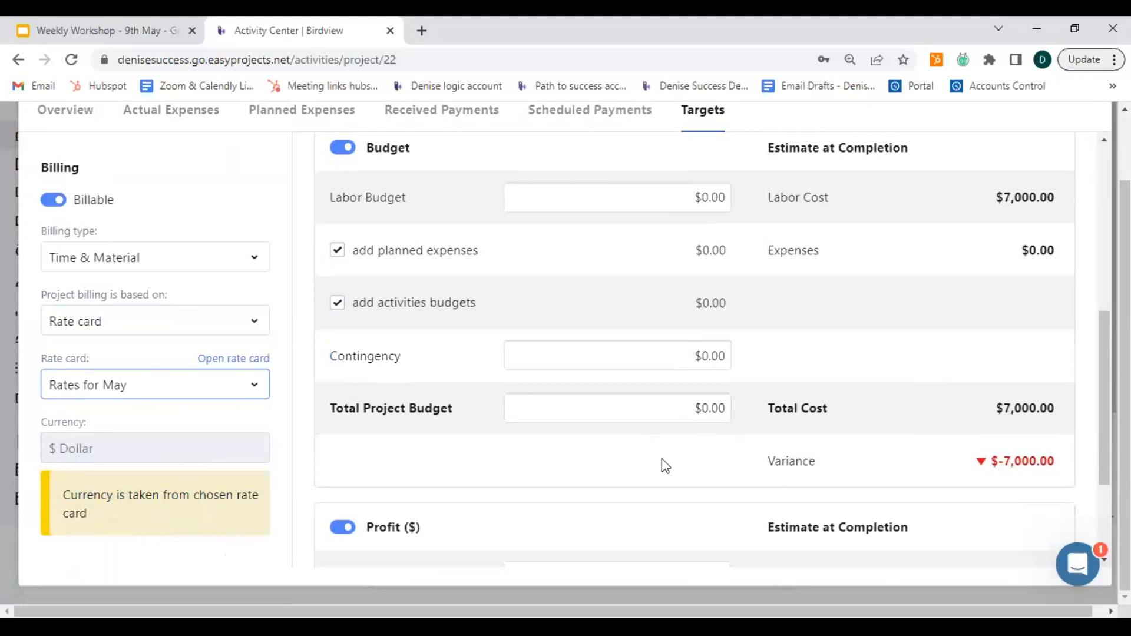
scroll(683, 472, up, 1)
scroll(686, 472, down, 3)
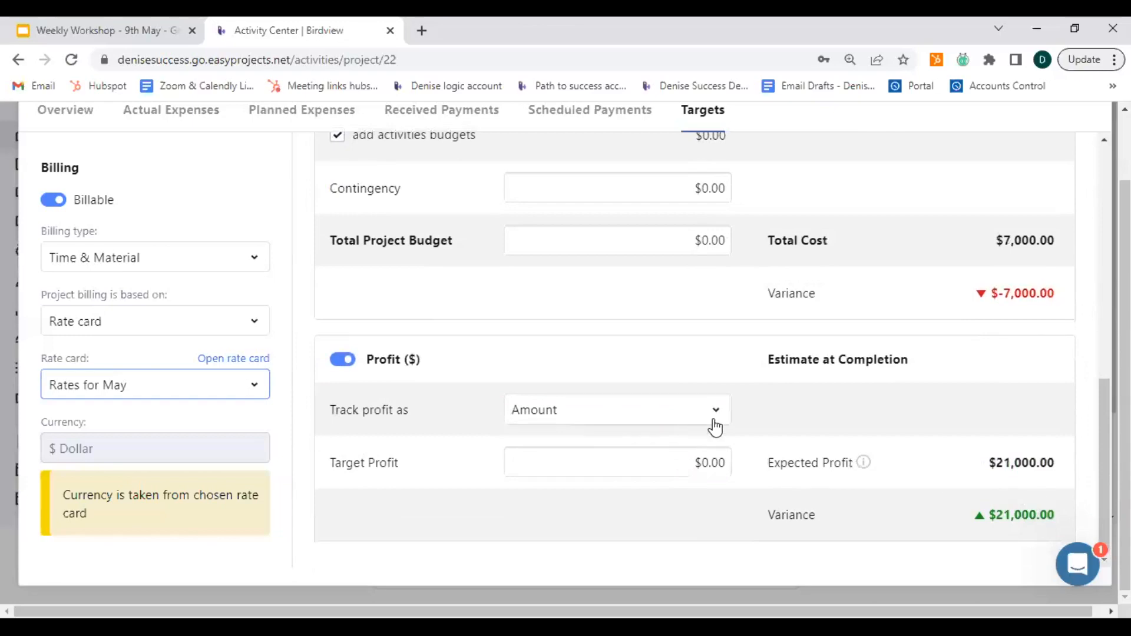
key(ctrl)
scroll(769, 411, up, 7)
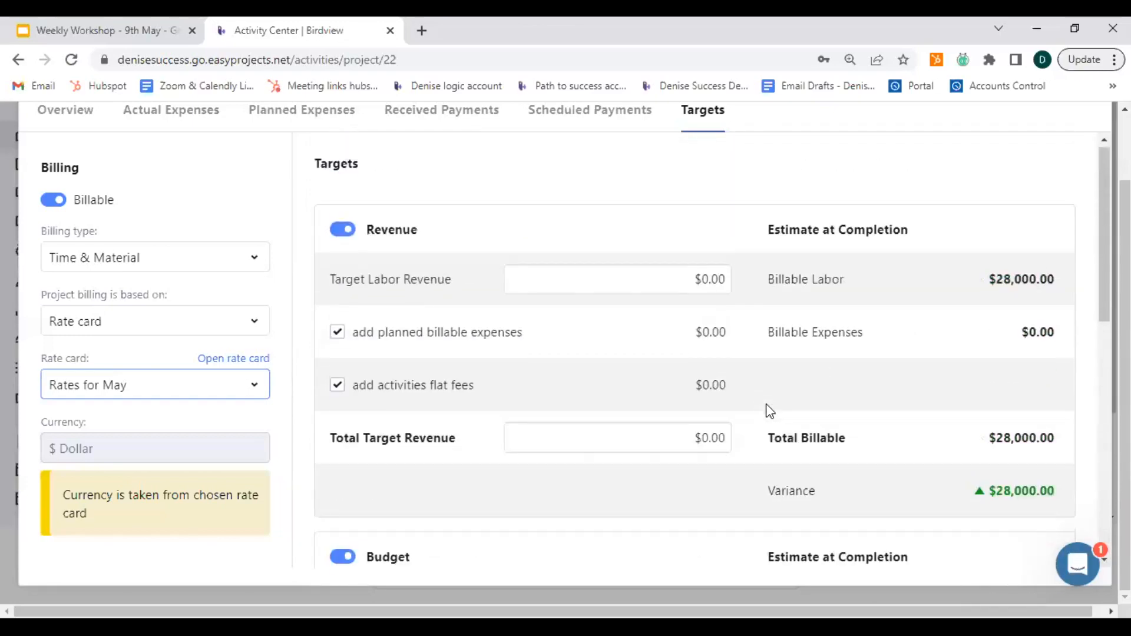
scroll(190, 366, up, 1)
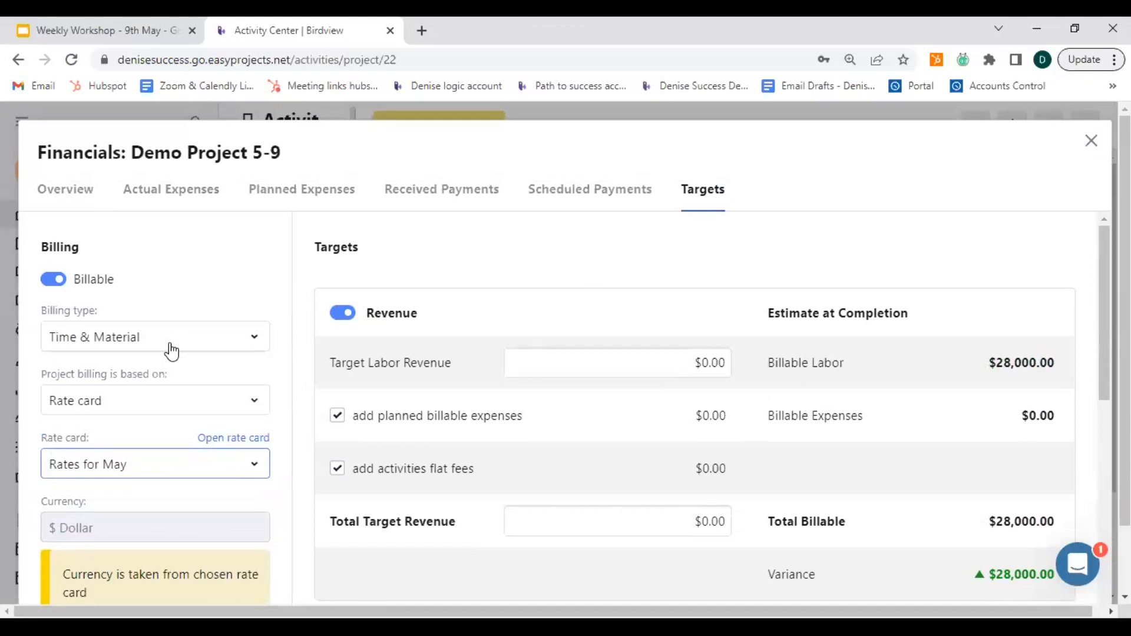
key(ctrl)
key(ctrl)
click(133, 400)
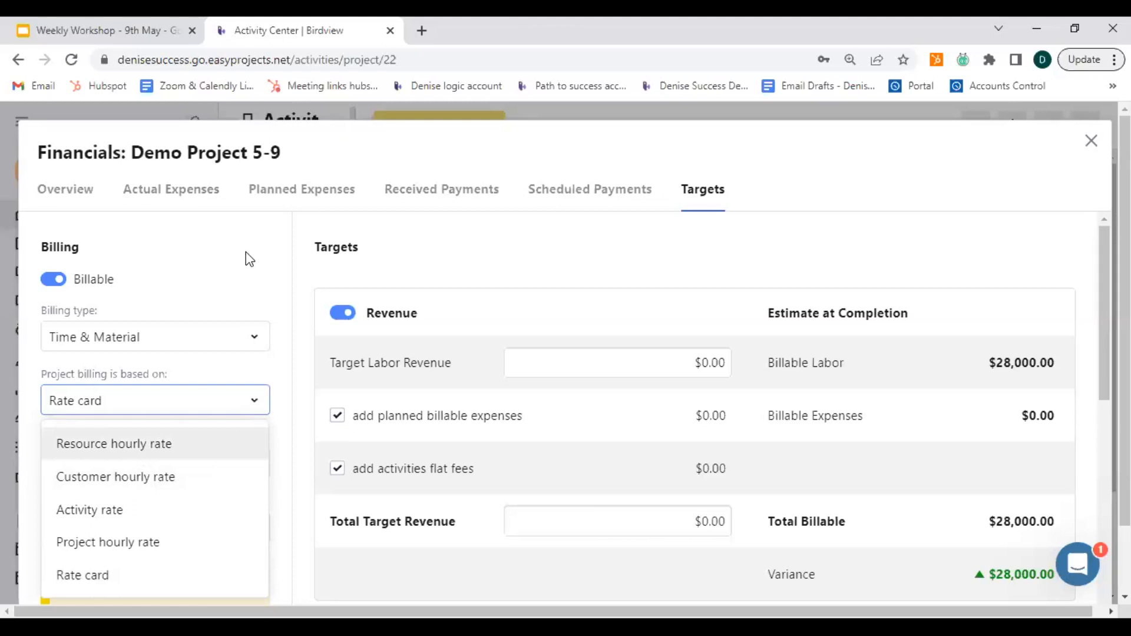
Leave the project's financials and inspect the non-working days in its May 2023 start date calendar.
click(121, 516)
click(243, 264)
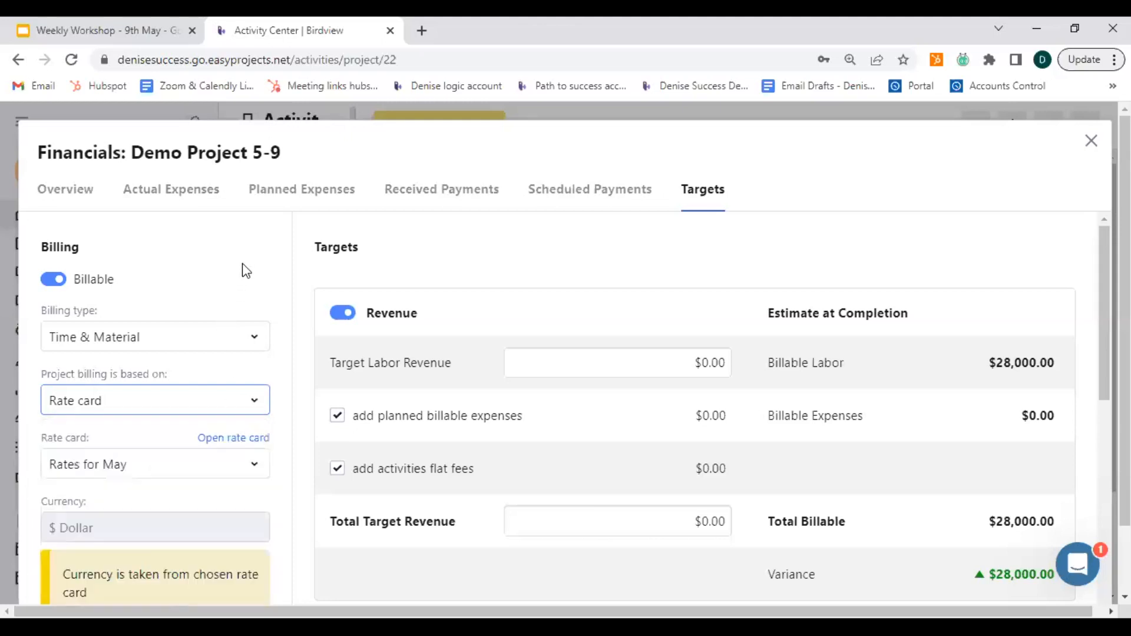
click(1091, 140)
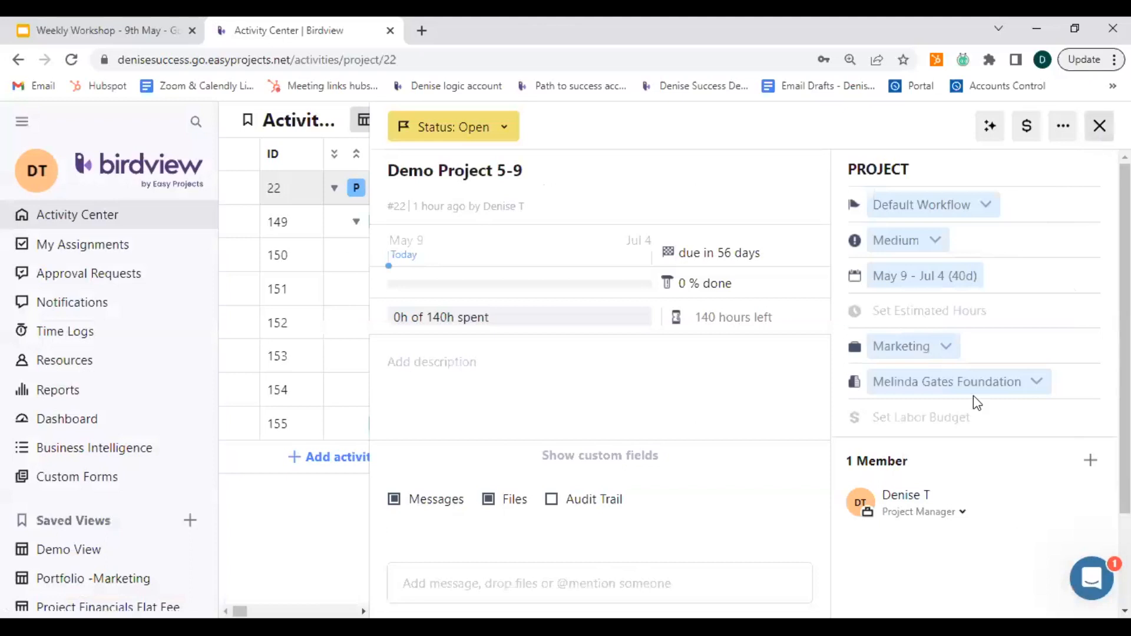
click(929, 290)
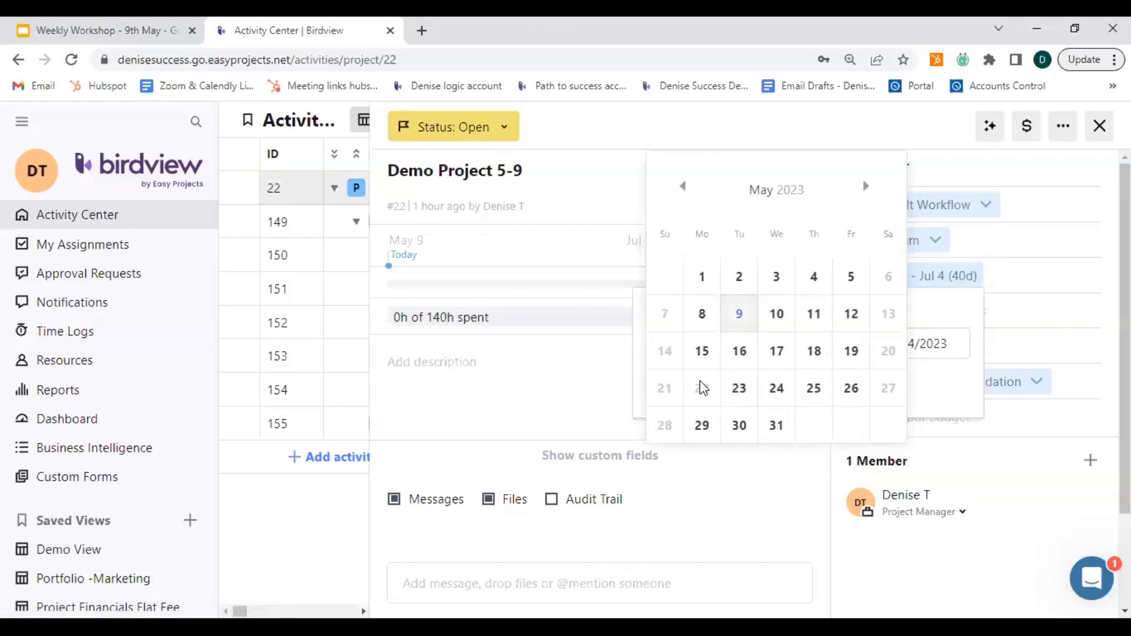
mouse_move(706, 395)
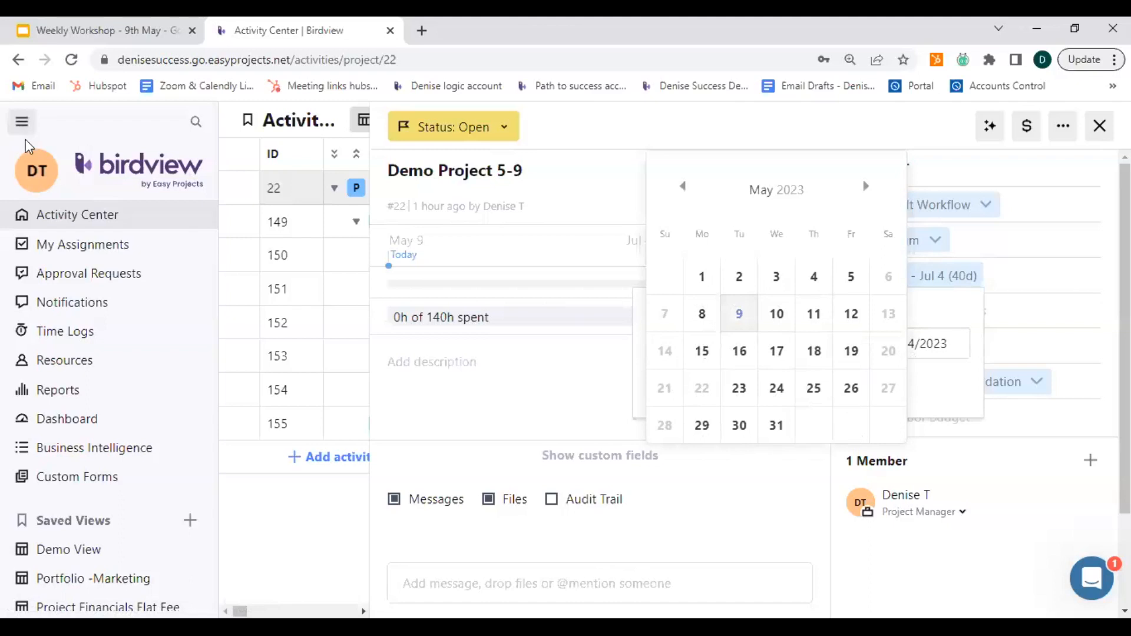
Enable treating weekends as workdays in the company schedule settings, confirm the recalculation and return to the project.
click(32, 175)
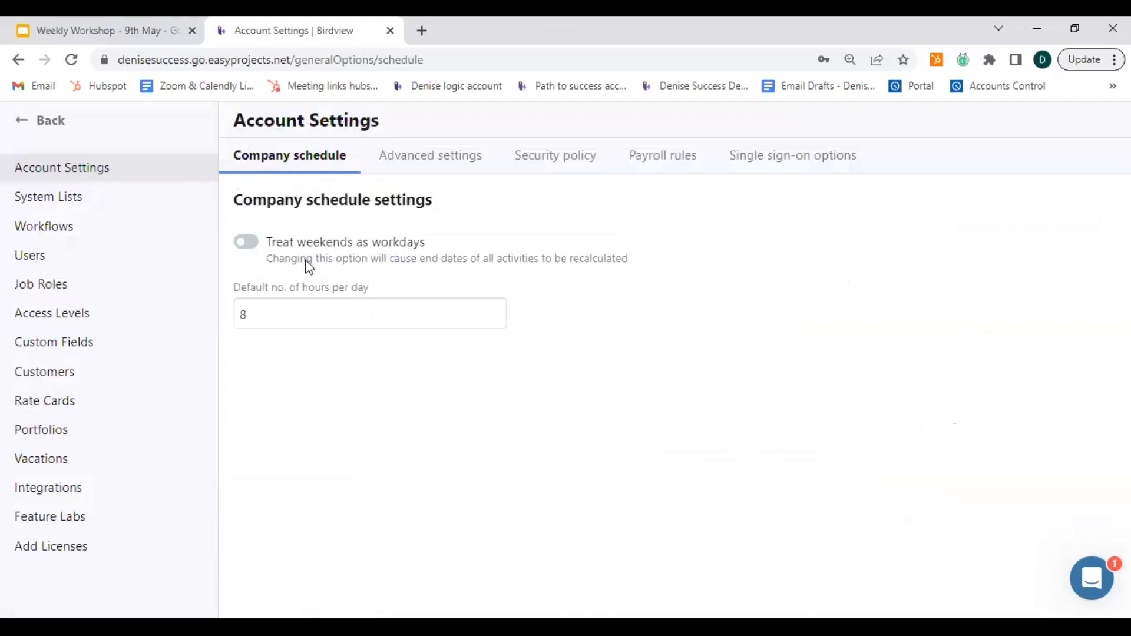
click(246, 241)
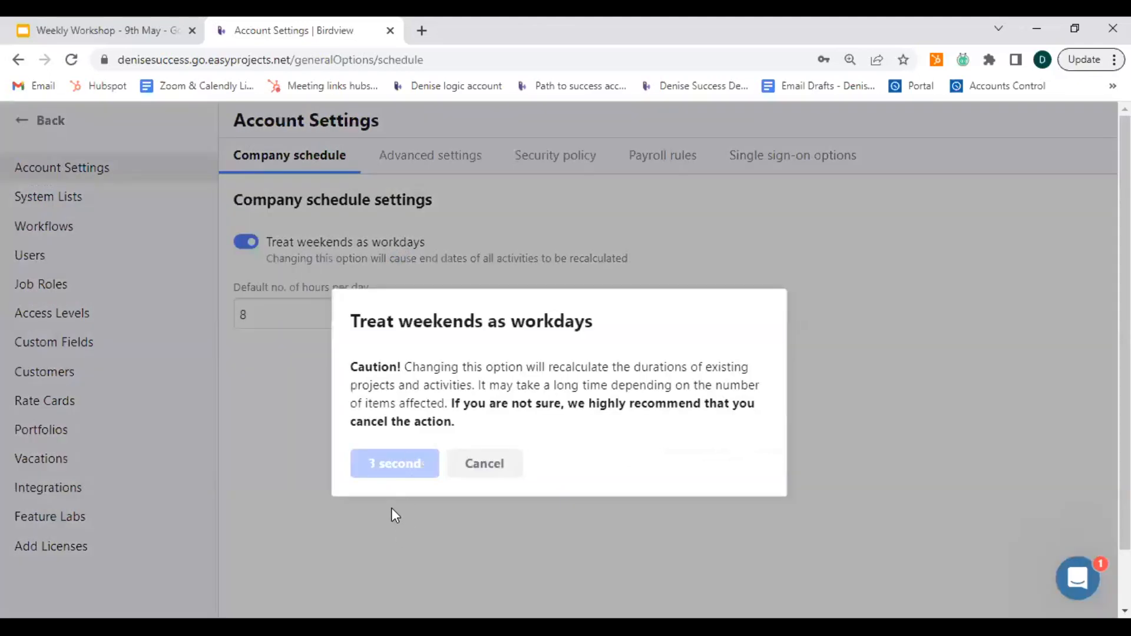
click(391, 464)
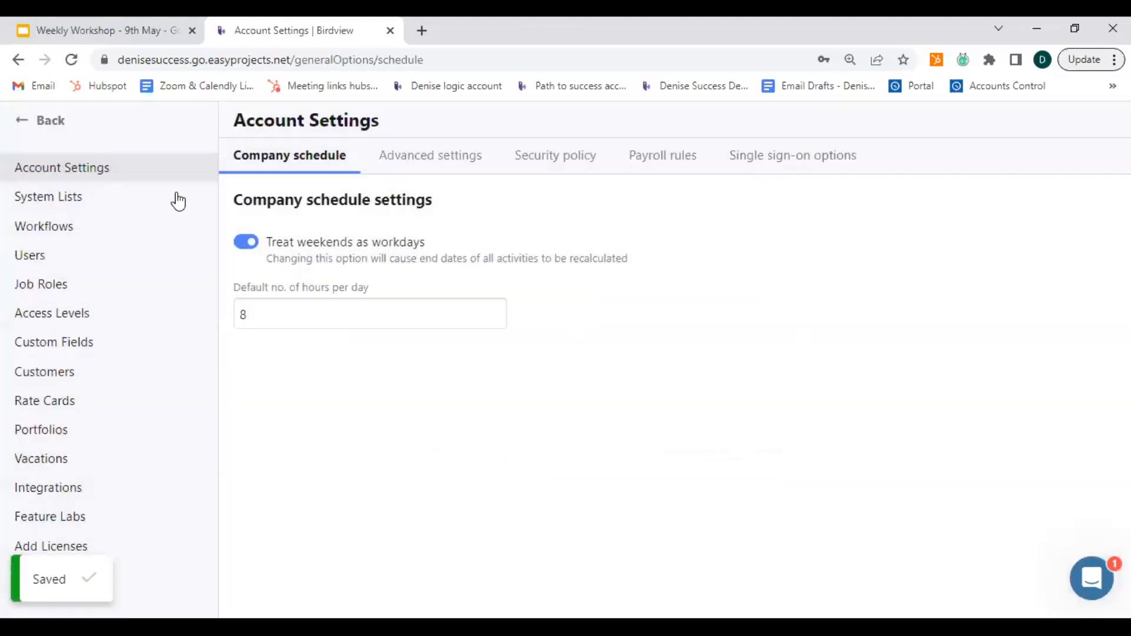
click(27, 121)
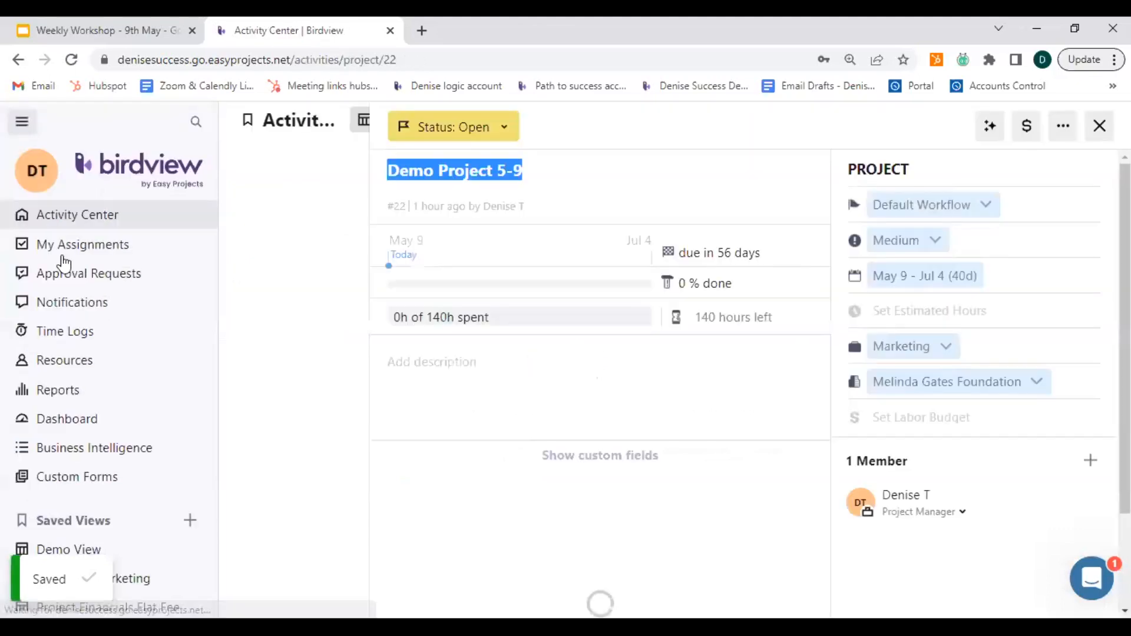
Recheck the weekends and May 22 in the project's start date calendar, and close the project details.
click(919, 288)
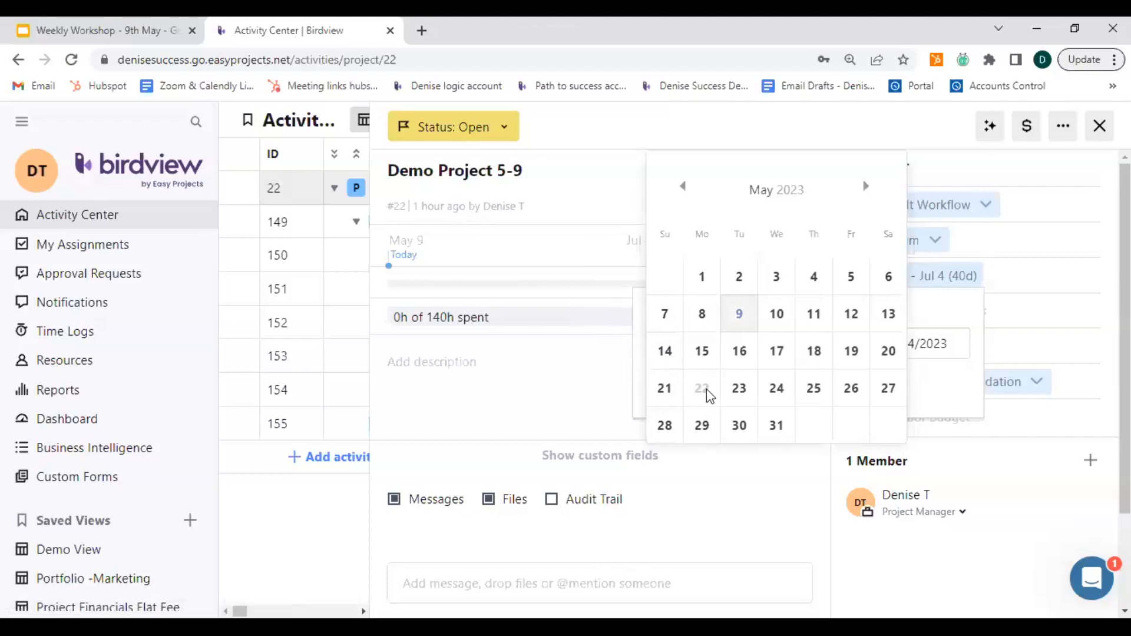
mouse_move(707, 400)
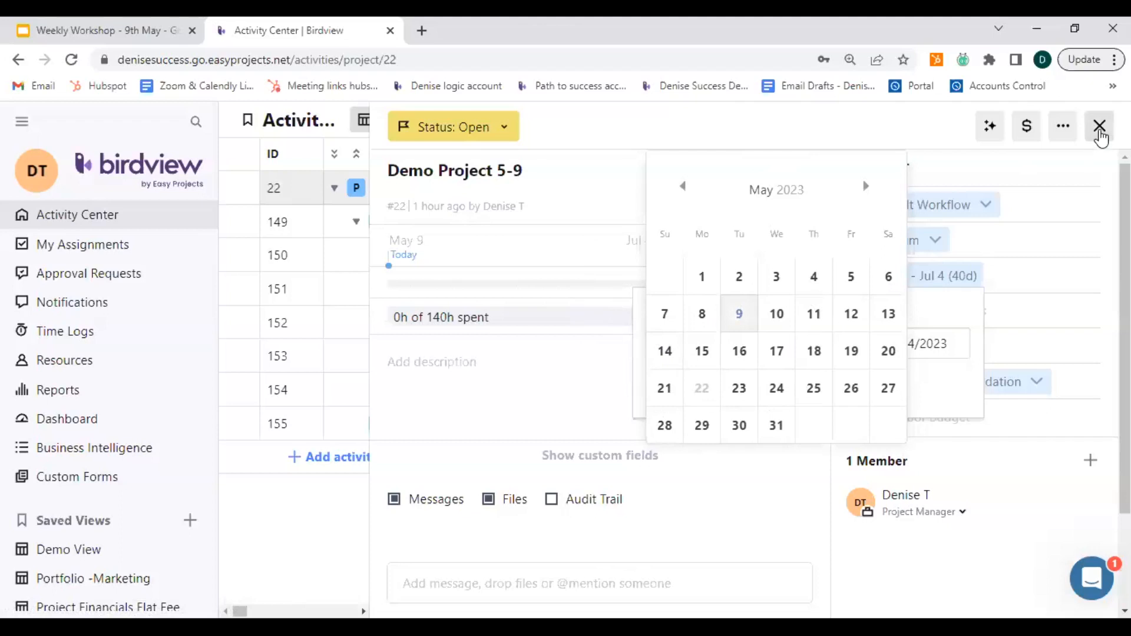
click(1099, 127)
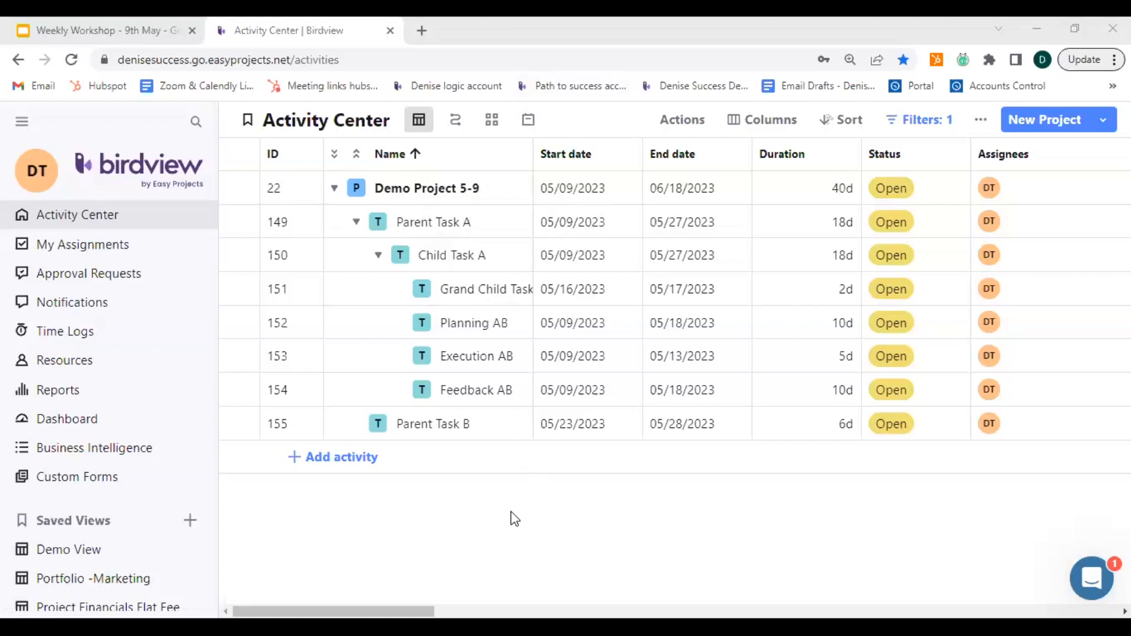
Open the financials of Demo Project 5-9 and view its billing and target settings.
click(467, 189)
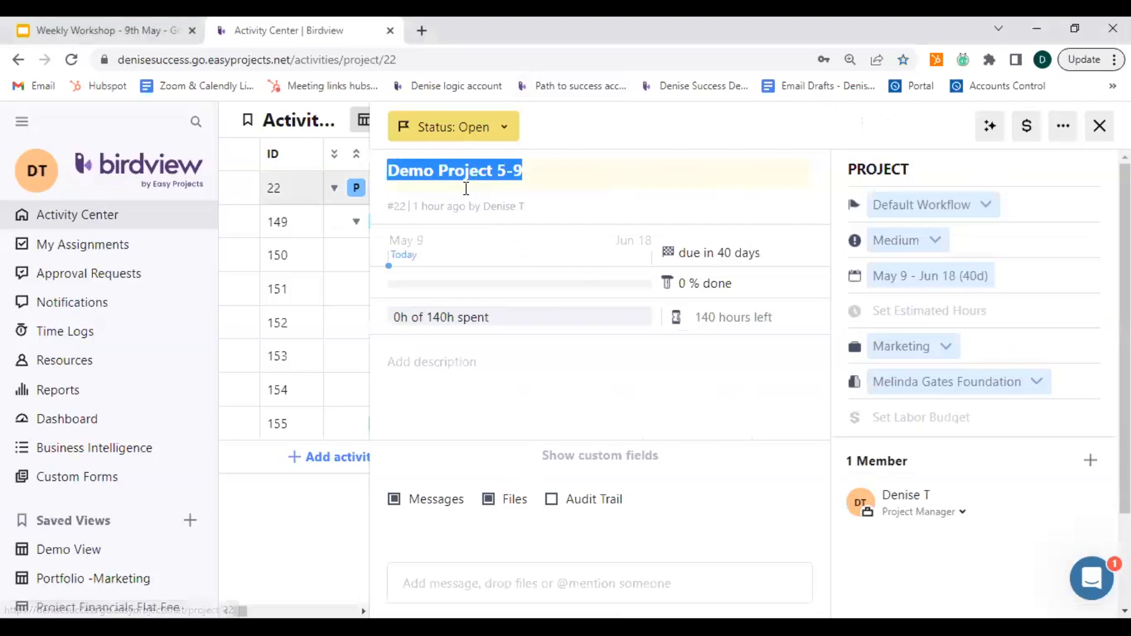
click(1027, 130)
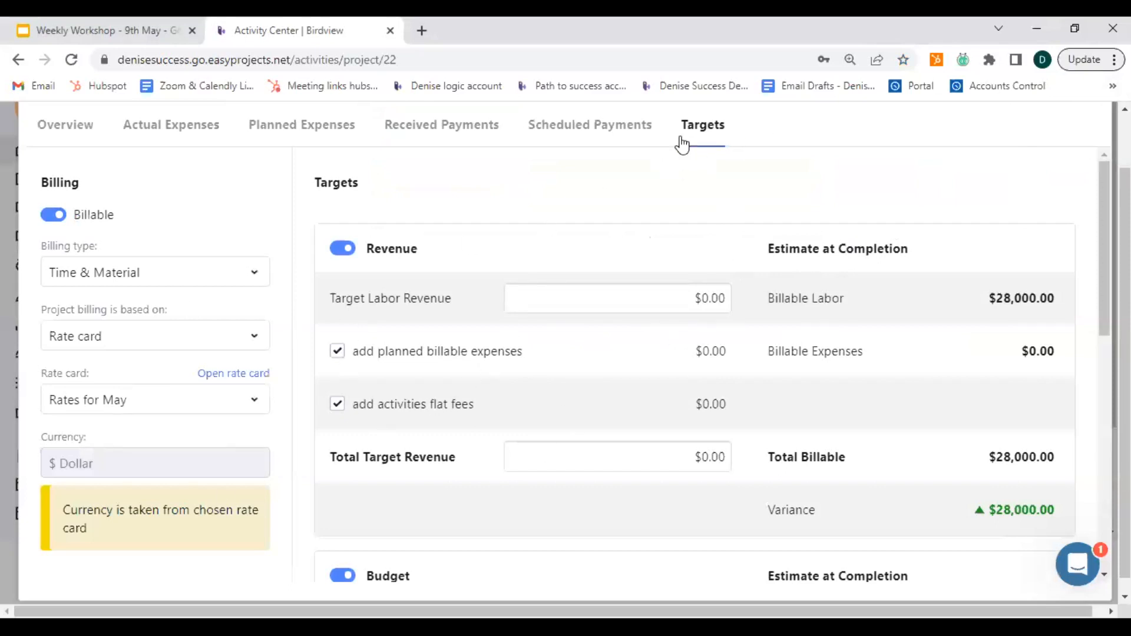
click(699, 136)
Review the financial overview's cost and billable estimates, including the charts comparing labor cost with billable labor.
click(66, 126)
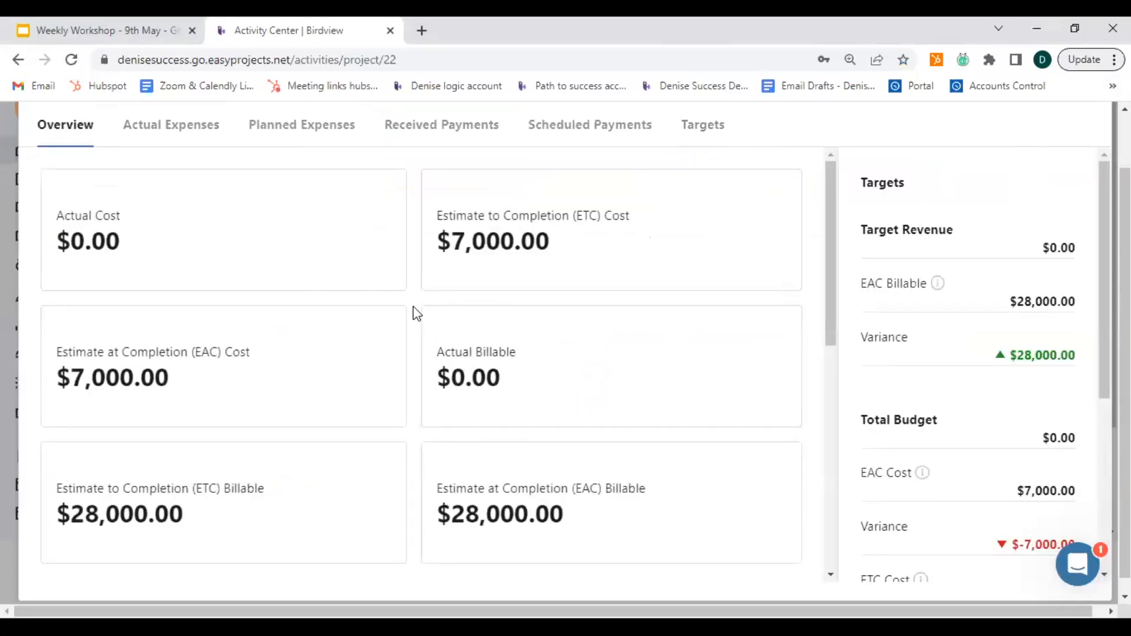
scroll(417, 312, down, 2)
scroll(418, 312, down, 3)
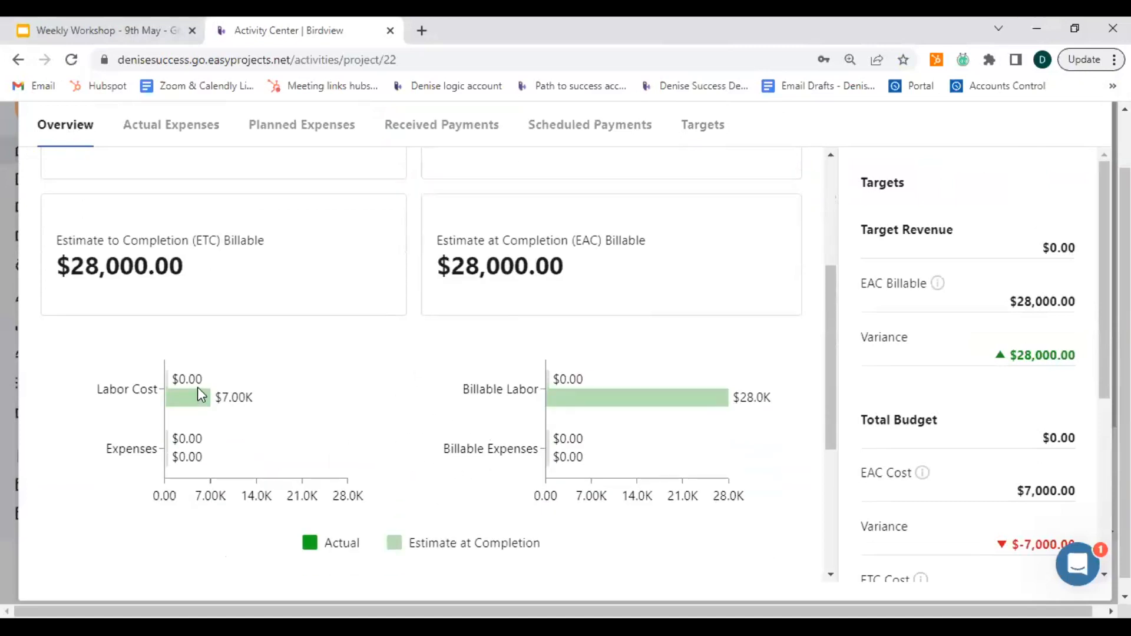
key(ctrl)
key(ctrl)
Review the target revenue, total budget and target profit summary with their variances in the financial overview.
scroll(966, 382, up, 1)
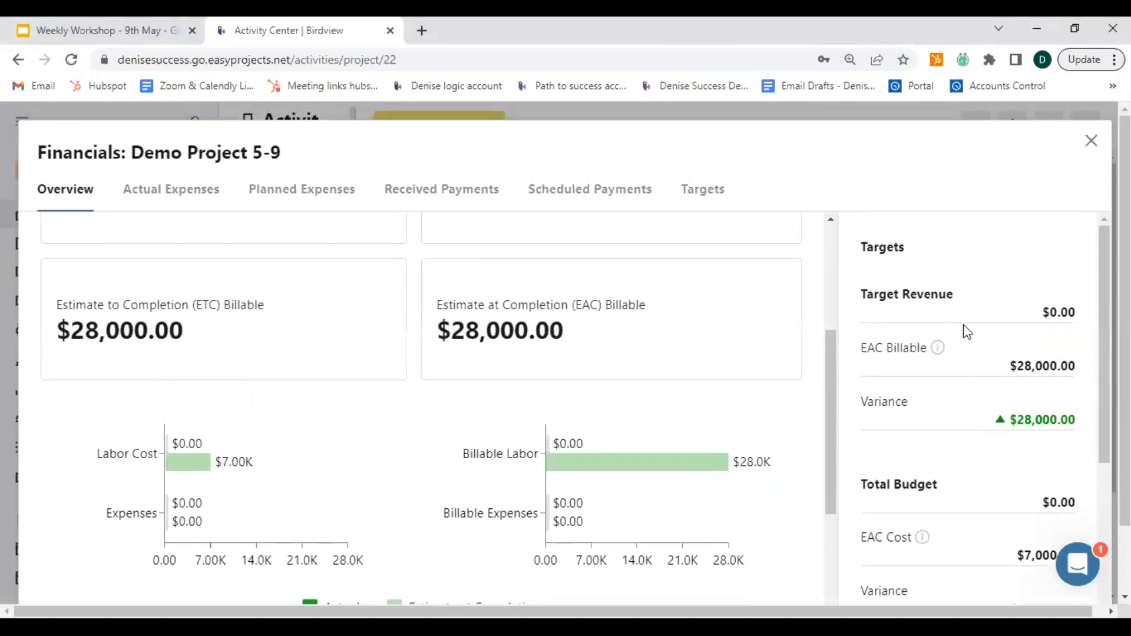
scroll(960, 369, down, 1)
scroll(962, 370, up, 2)
scroll(961, 371, down, 3)
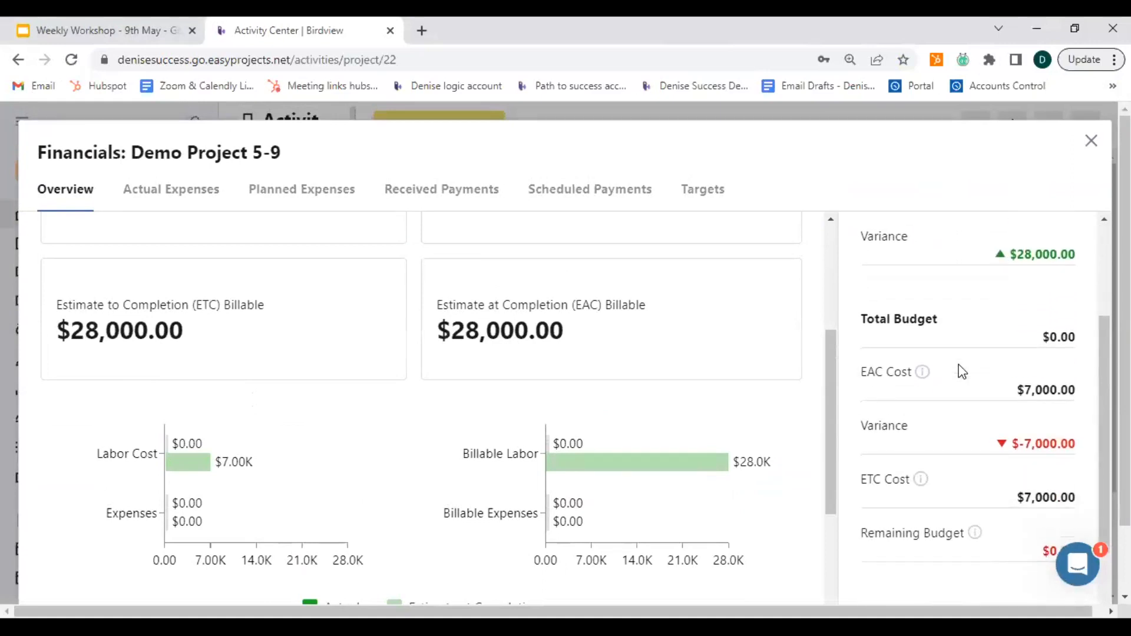
scroll(960, 371, down, 4)
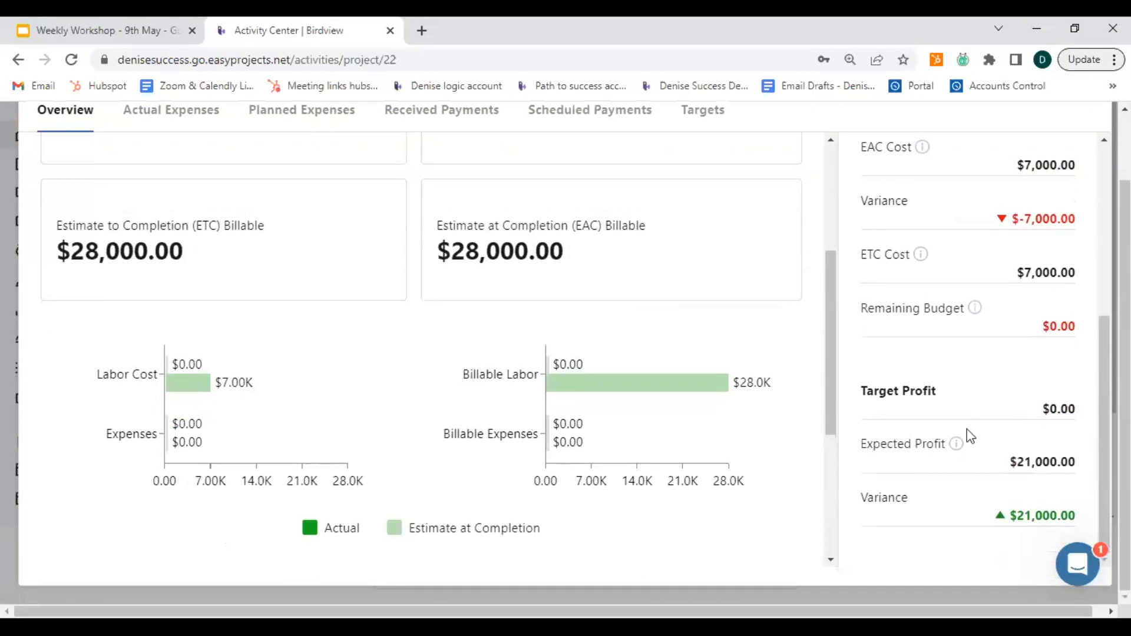
scroll(842, 433, up, 5)
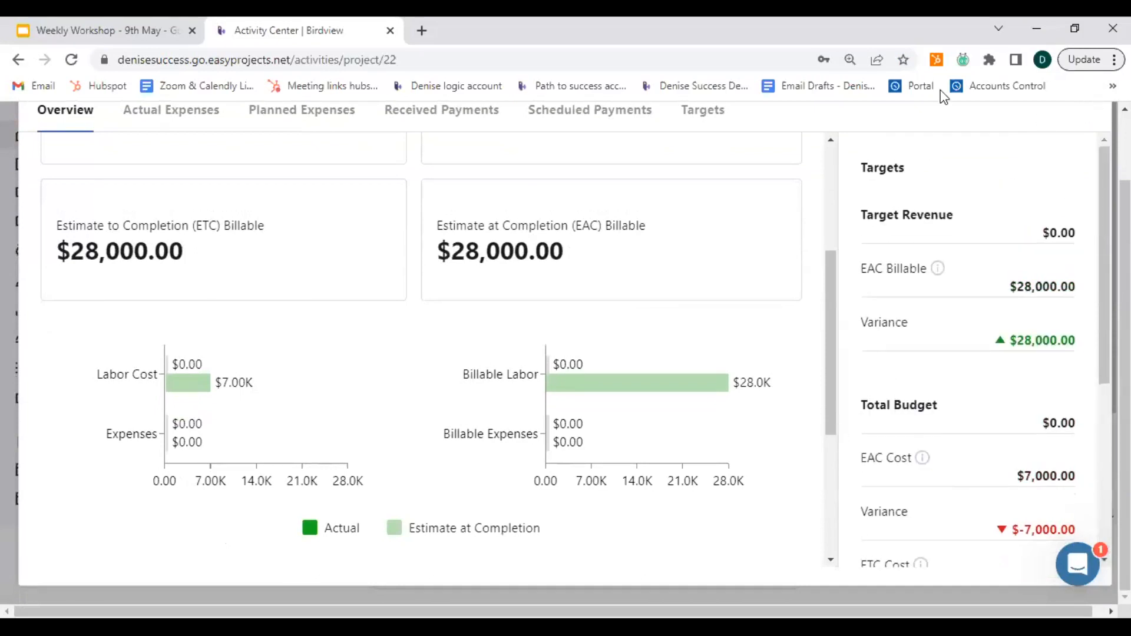